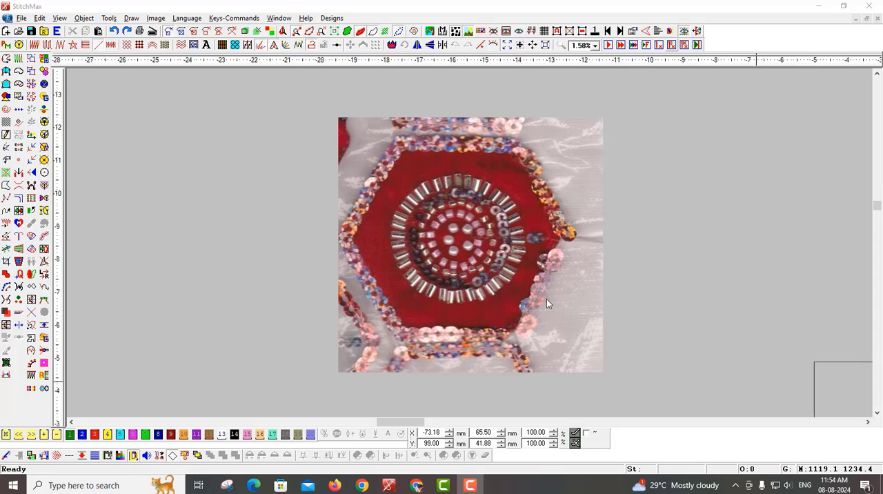
Step: Inspect the scanned hexagonal embroidery sample and the size list of beads, pearl, pipe and sequins beside it
left_click(500, 282)
scroll(580, 287, "up", 2)
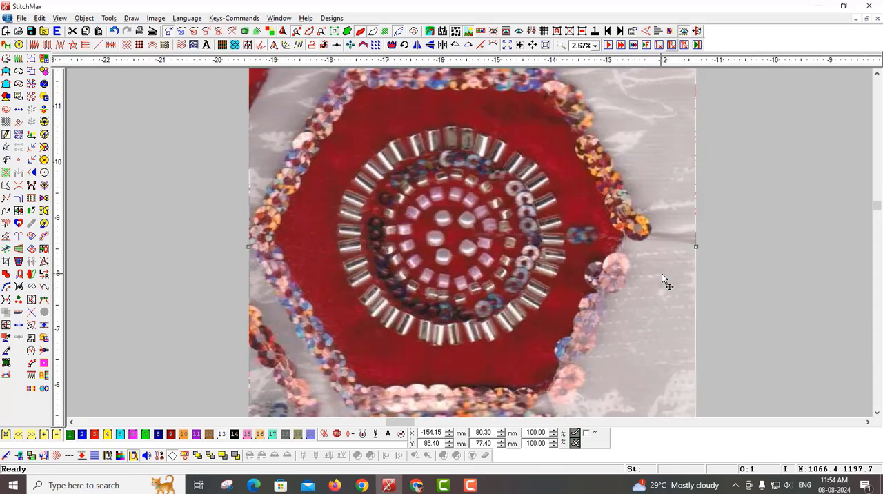
key("b")
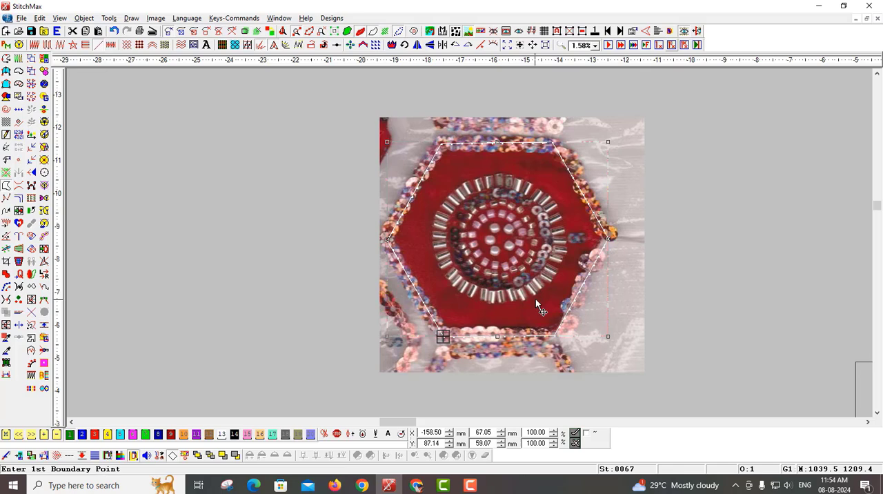
scroll(536, 298, "up", 1)
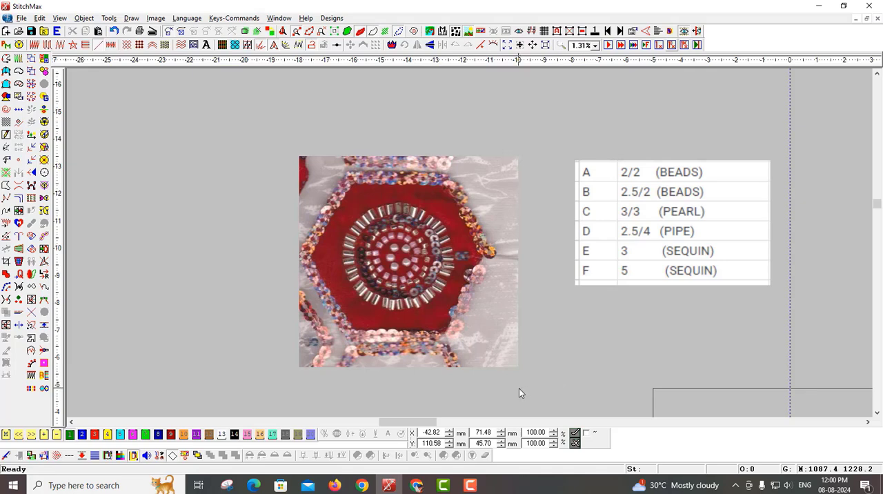
scroll(519, 388, "up", 1)
scroll(519, 392, "down", 1)
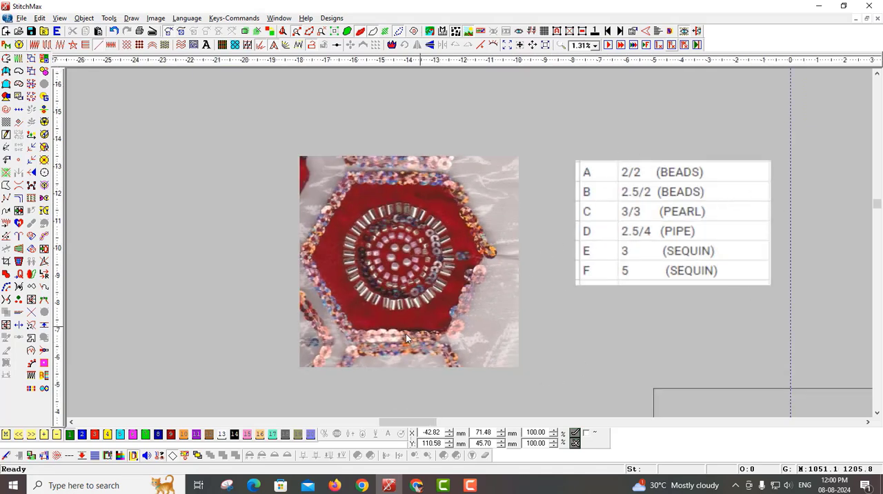
Step: In the sequin parameters, define sequin palette 1 as a bead with 2 mm diameter and 2 mm height
left_click(19, 45)
left_click_drag(465, 78, 309, 76)
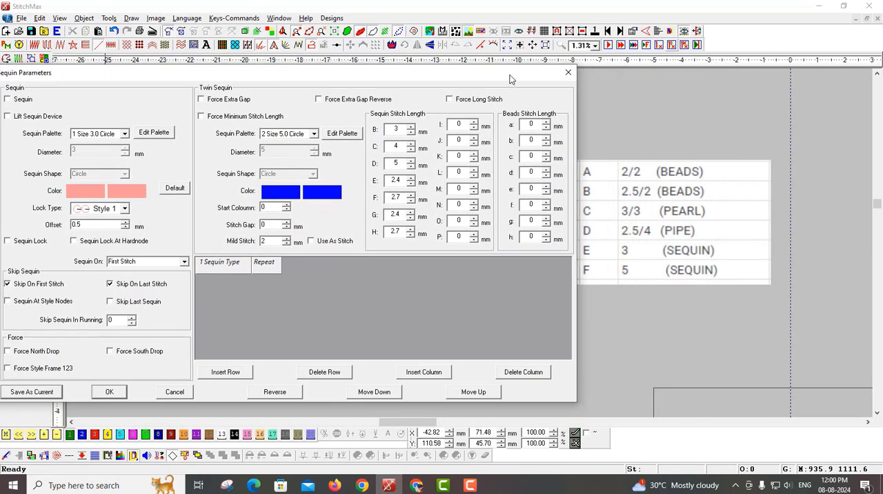
left_click_drag(509, 80, 476, 98)
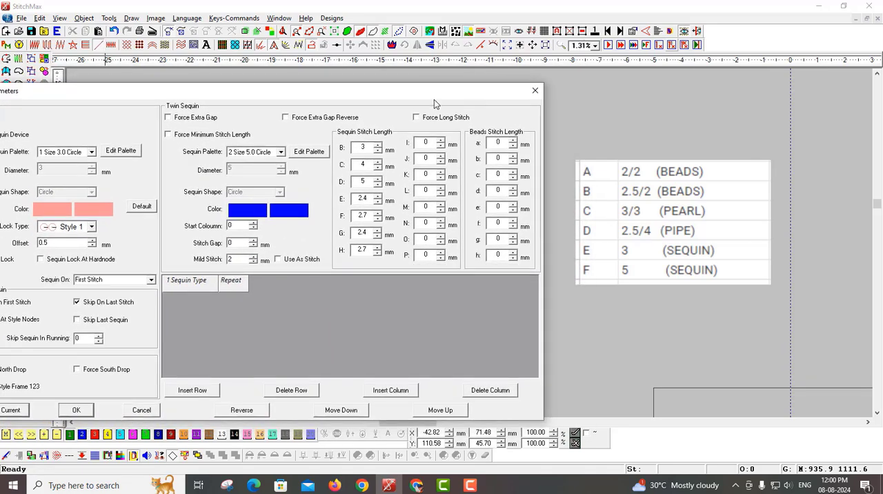
left_click(91, 152)
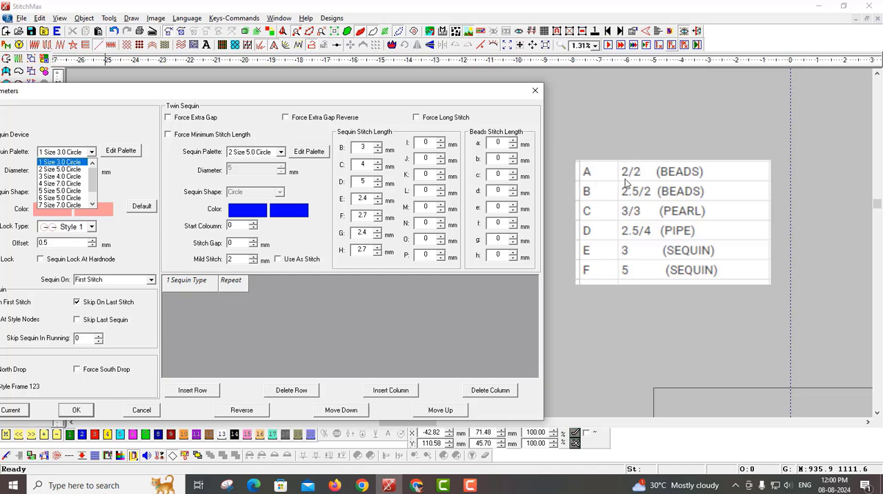
left_click(61, 163)
left_click(121, 150)
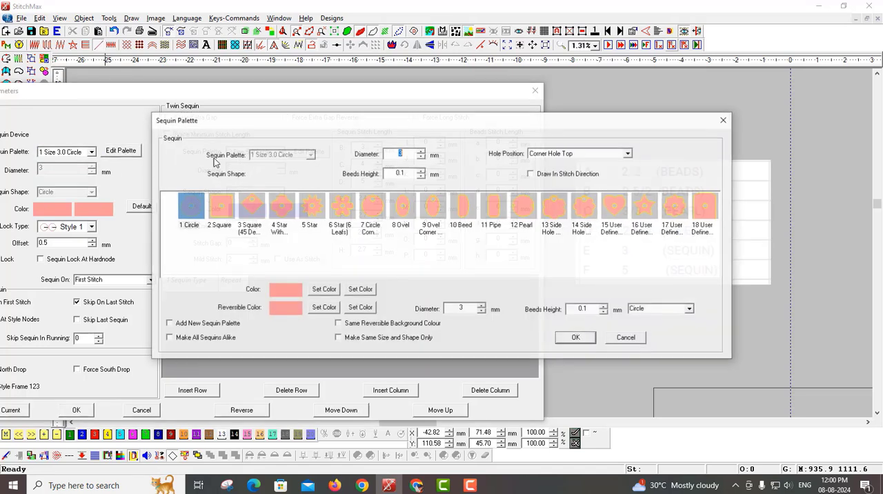
type("2")
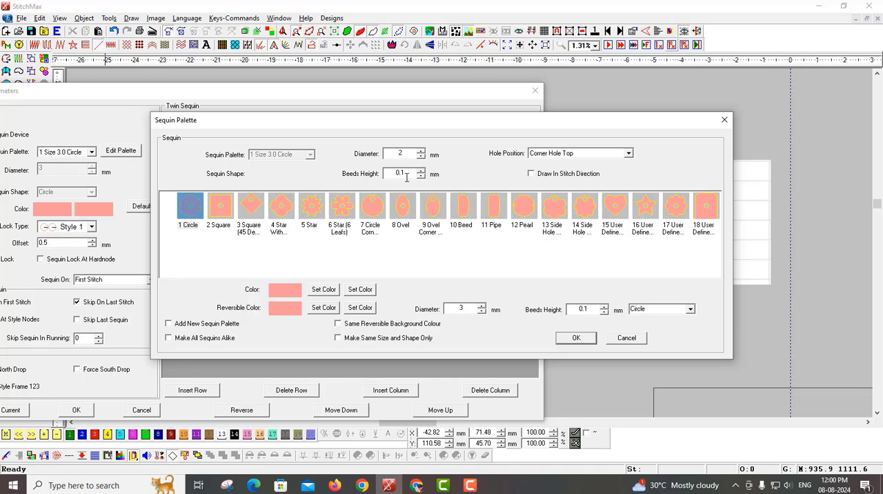
double_click(403, 173)
type("2")
left_click(461, 211)
left_click(576, 337)
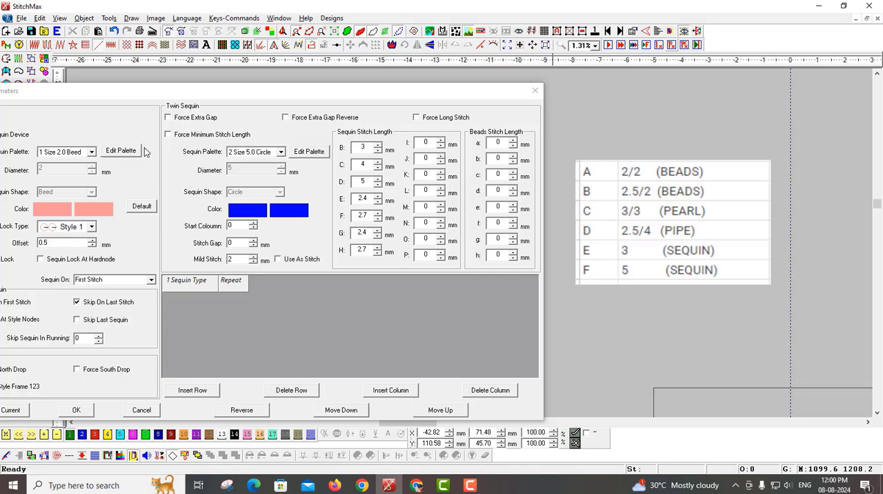
Step: Define sequin palette 2 as a bead with 2.5 mm diameter and 2 mm height
left_click(85, 152)
left_click(77, 170)
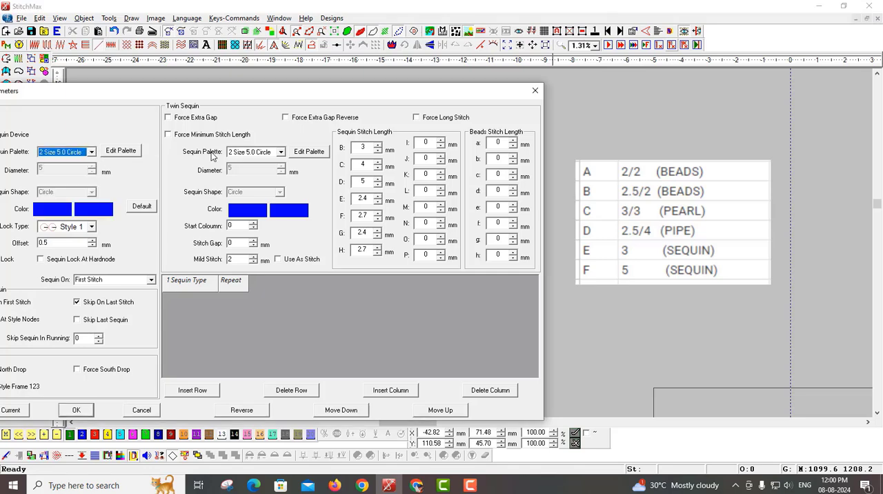
left_click(121, 151)
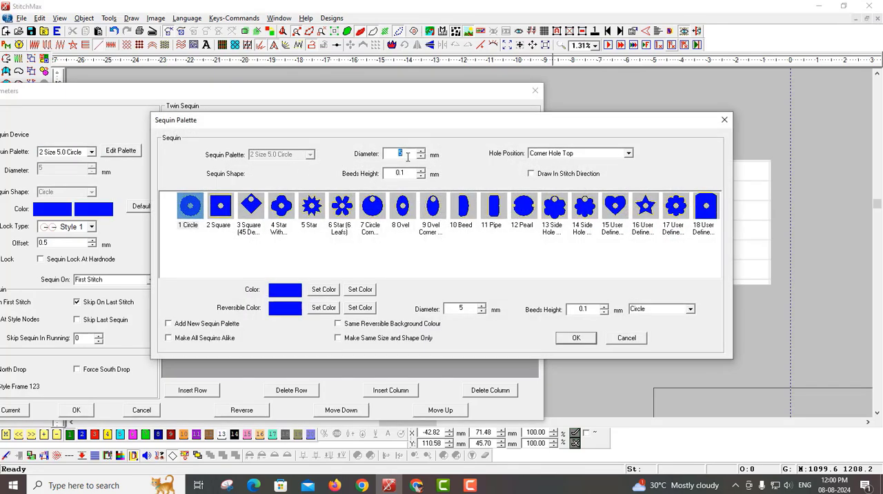
type("2.5")
type("2")
left_click(465, 215)
left_click(578, 346)
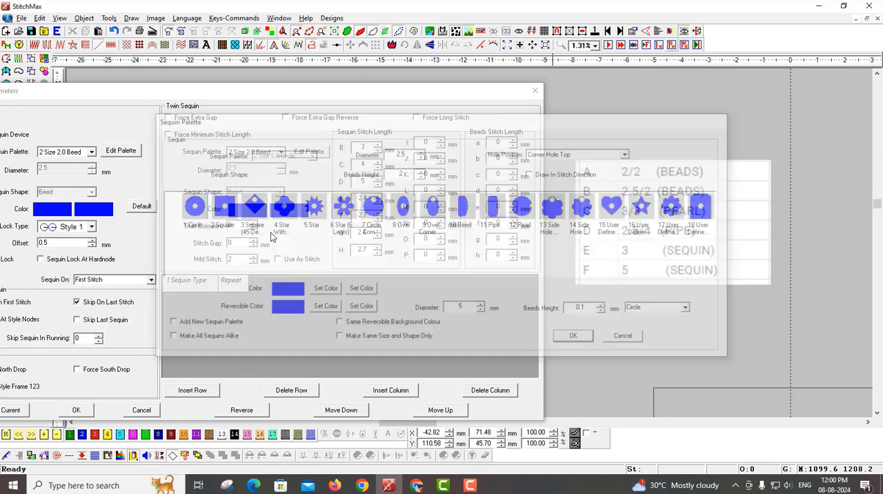
Step: Define sequin palette 3 as a pearl with 3 mm diameter and 3 mm height
left_click(64, 152)
left_click(62, 176)
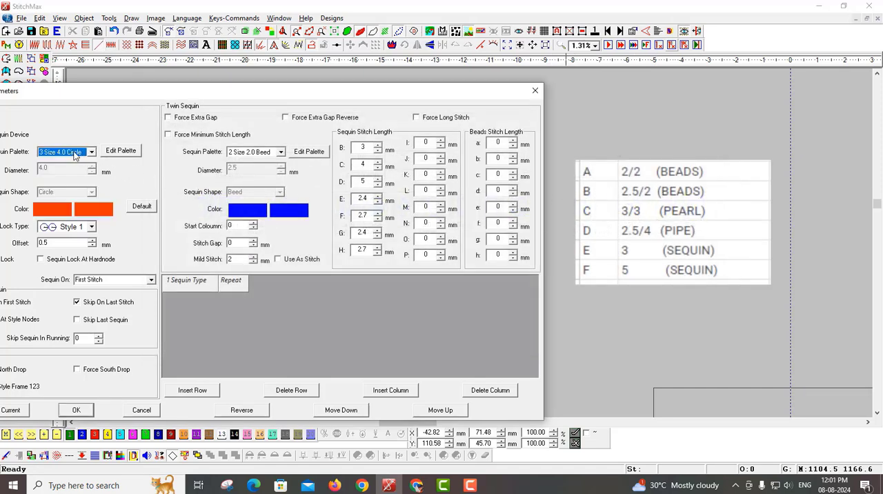
left_click(121, 151)
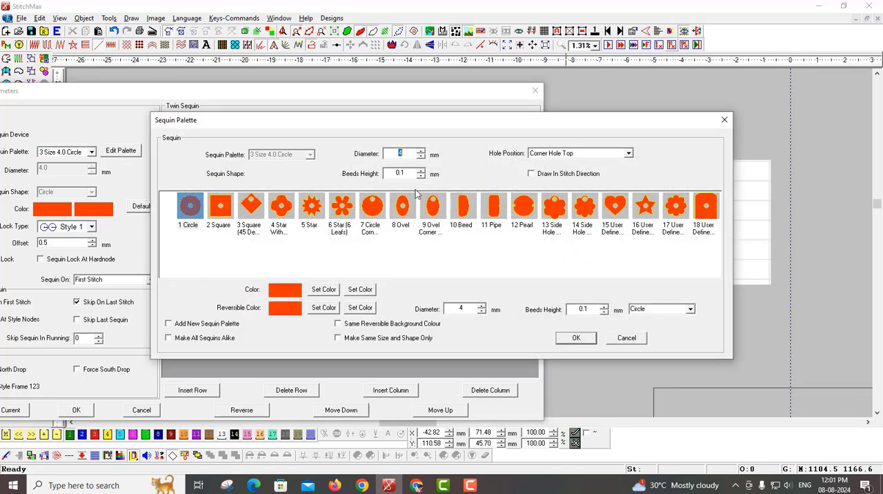
type("3")
key("Tab")
type("3")
left_click(523, 205)
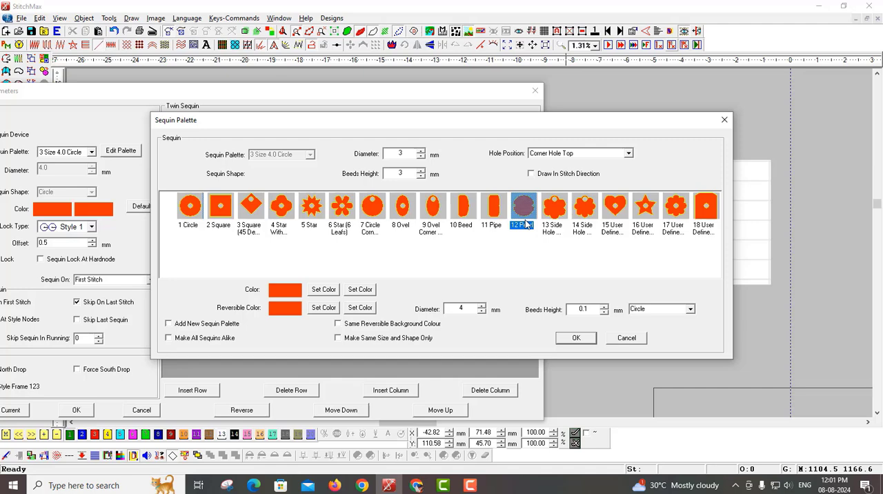
left_click(574, 337)
Step: Define sequin palette 4 as a pipe with 2.5 mm diameter and 4 mm height
left_click(73, 155)
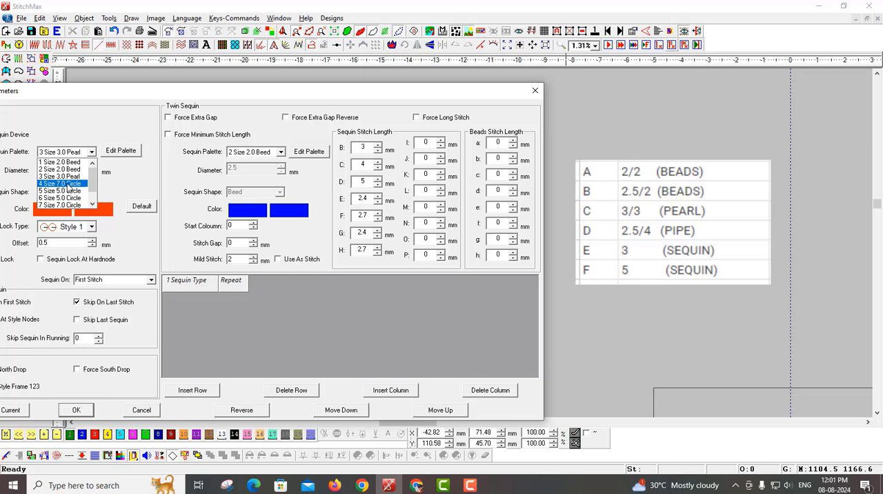
left_click(69, 185)
left_click(125, 150)
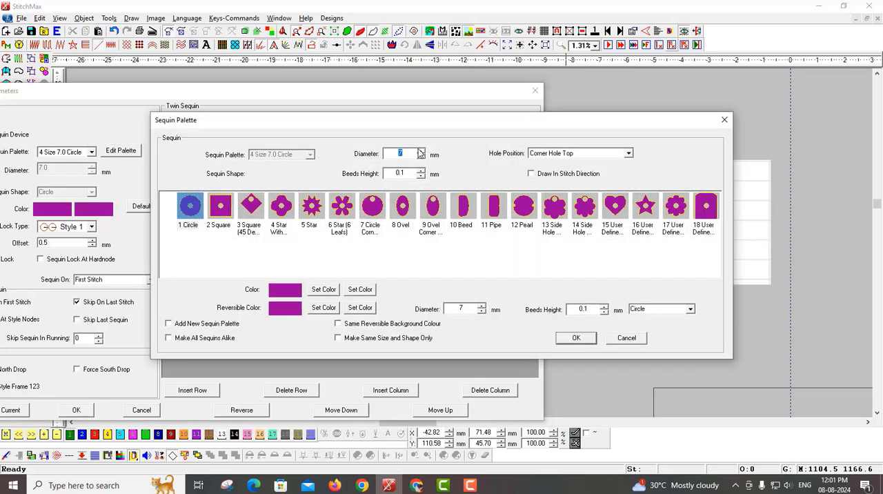
double_click(404, 173)
type("4")
left_click(494, 211)
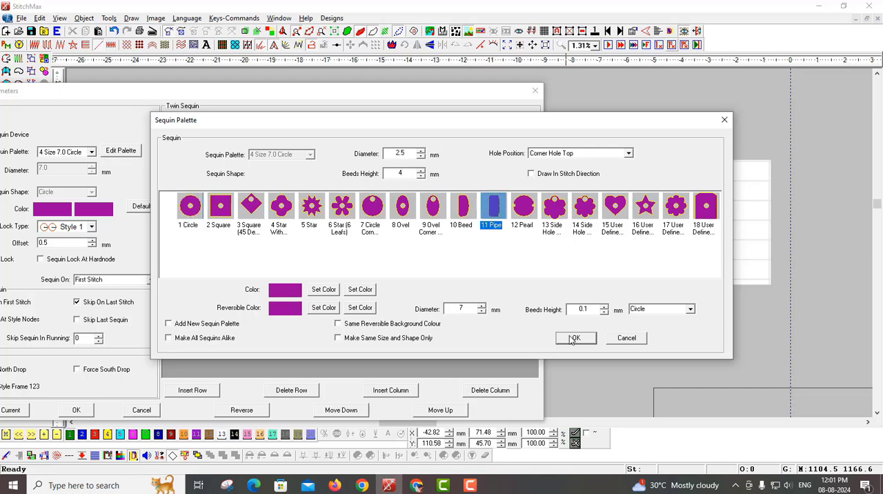
left_click(576, 337)
Step: Set the diameter of the circular sequin in palette 5 to 3 mm
left_click(67, 155)
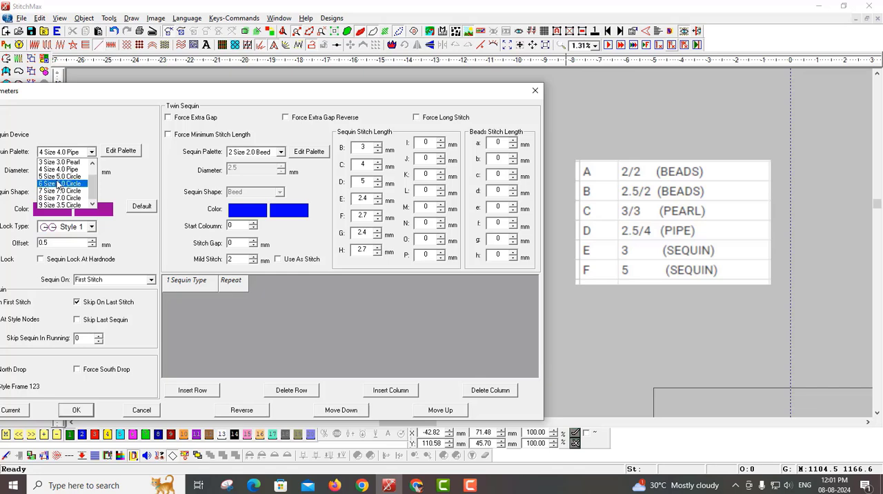
left_click(59, 177)
left_click(132, 152)
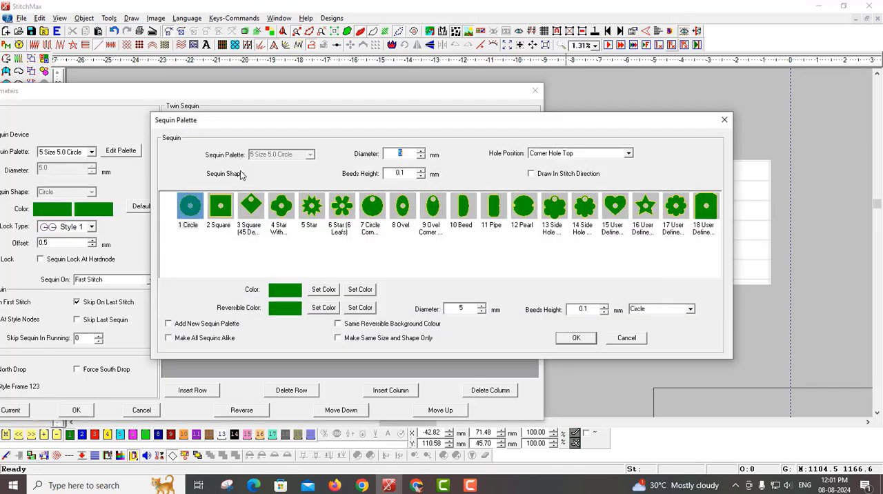
type("3")
left_click(575, 338)
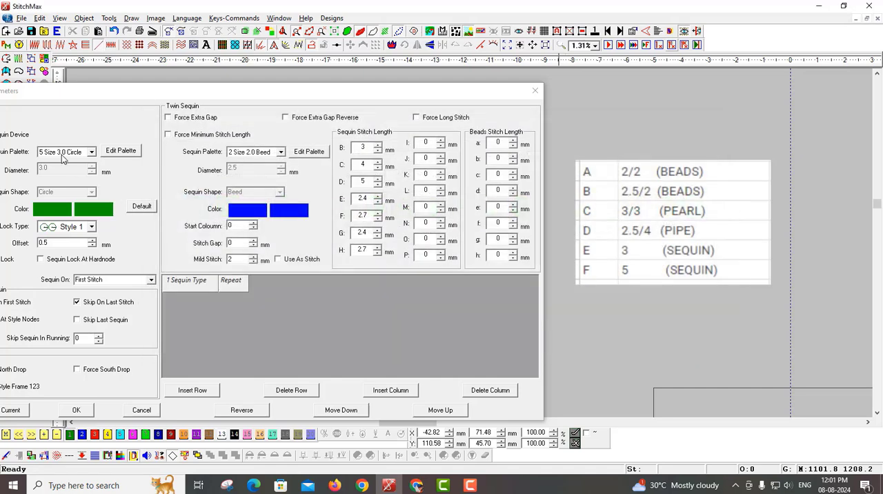
Step: Check the shape and diameter settings of sequin palette 6 and accept them as a 5 mm circle
left_click(64, 153)
left_click(55, 184)
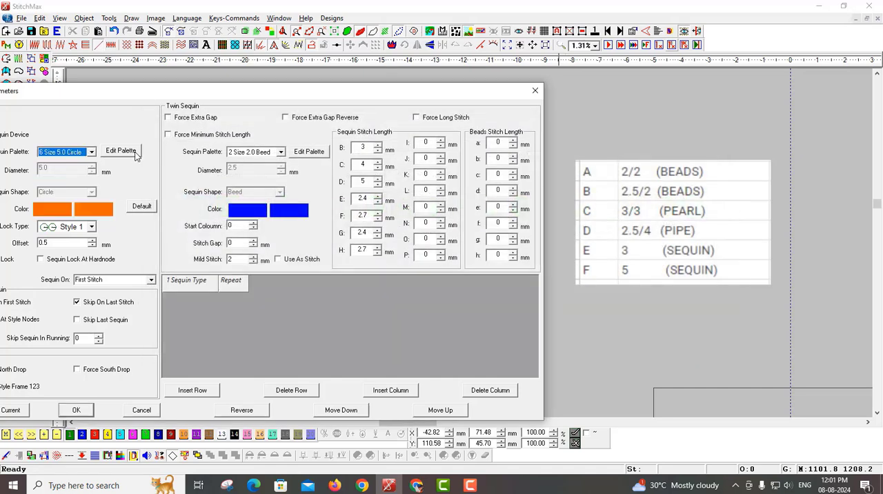
left_click(121, 151)
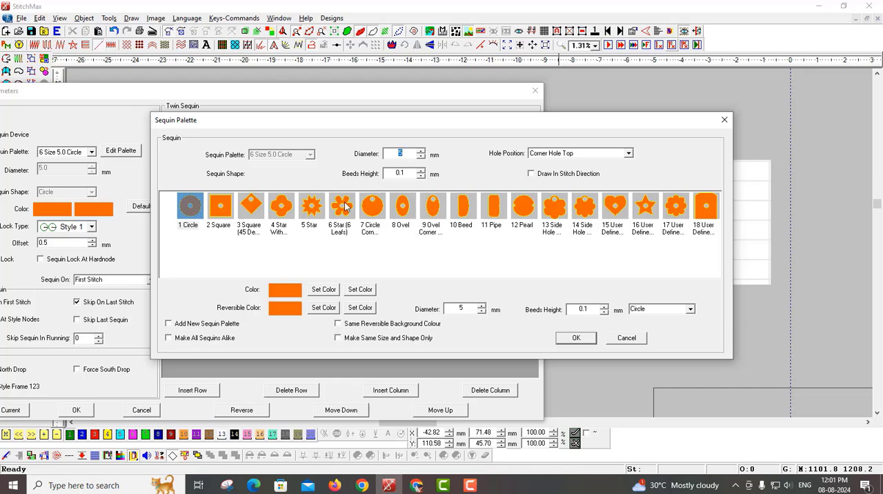
left_click(565, 340)
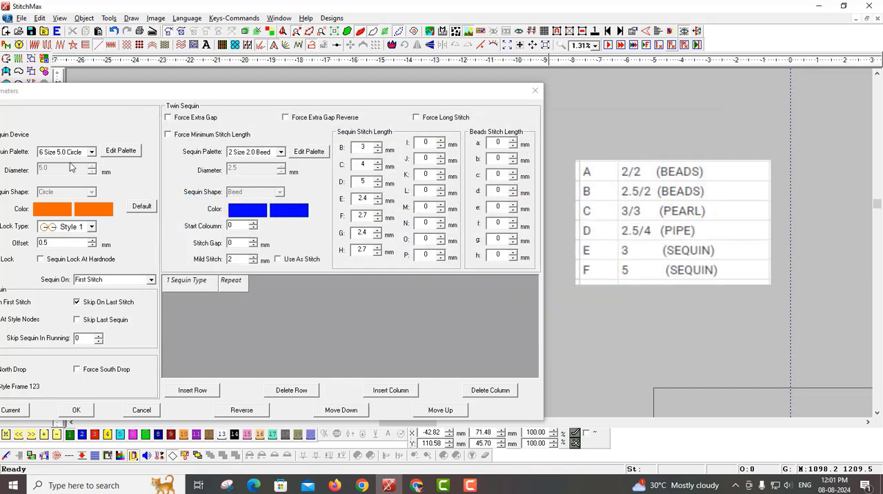
Step: Make the 2 mm bead of palette 1 the current sequin and apply the sequin parameters
left_click(75, 153)
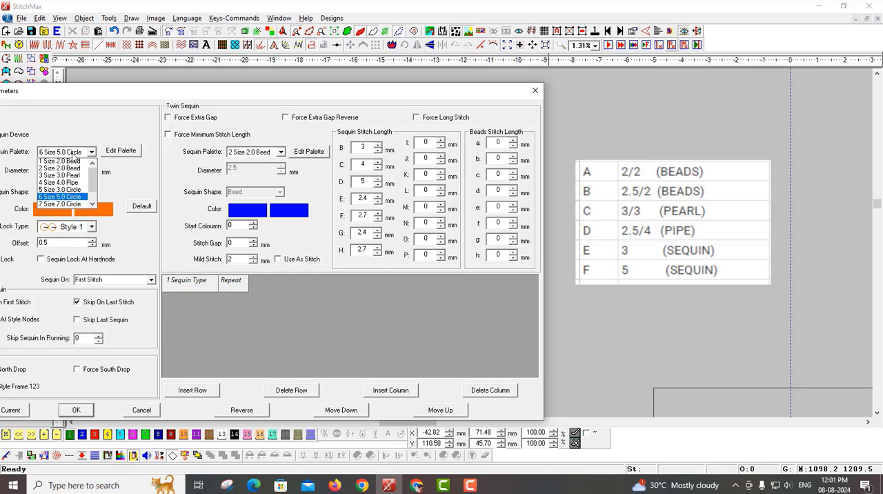
left_click(184, 99)
left_click_drag(166, 101, 287, 105)
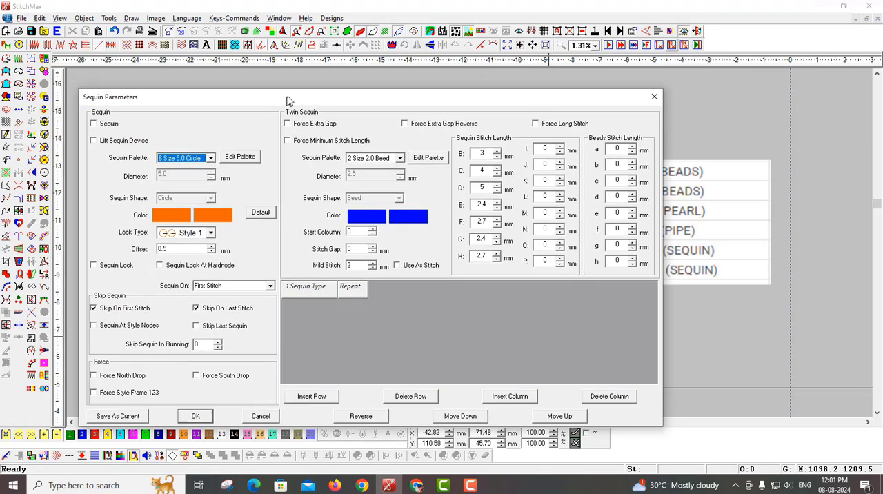
left_click(175, 158)
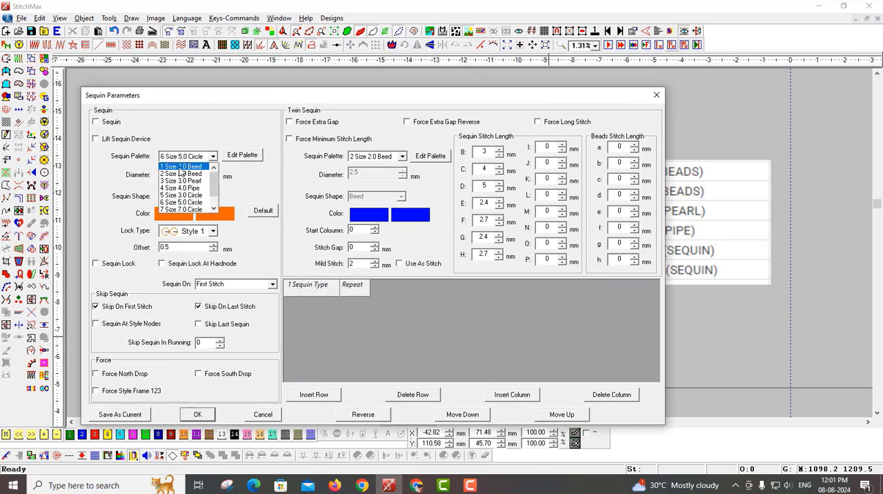
left_click(180, 167)
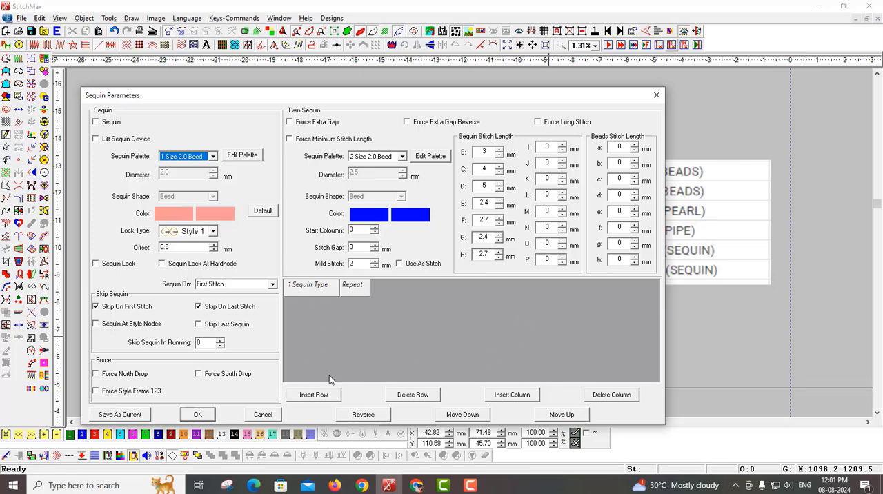
left_click(199, 415)
Step: Trace a closed hexagon about 69 by 59 mm along the scanned sequin border, placing the left-side corners and mirroring them to complete it
scroll(462, 256, "up", 1)
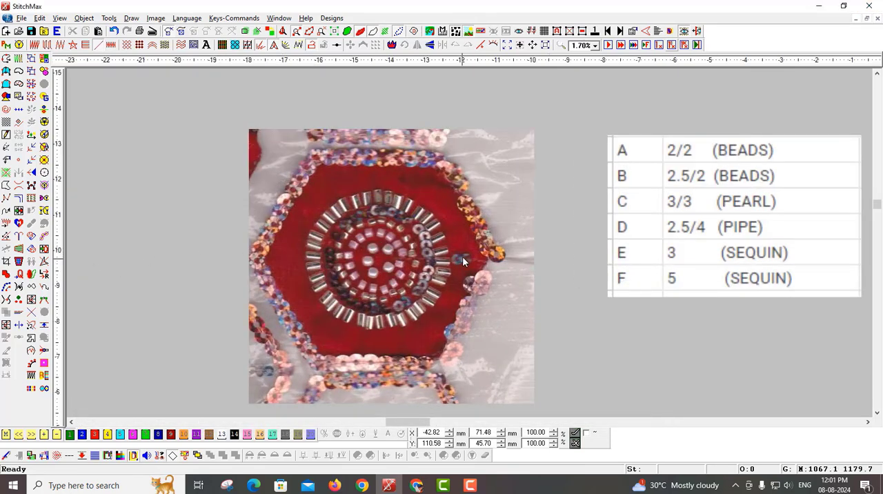
scroll(445, 254, "left", 2)
key("F6")
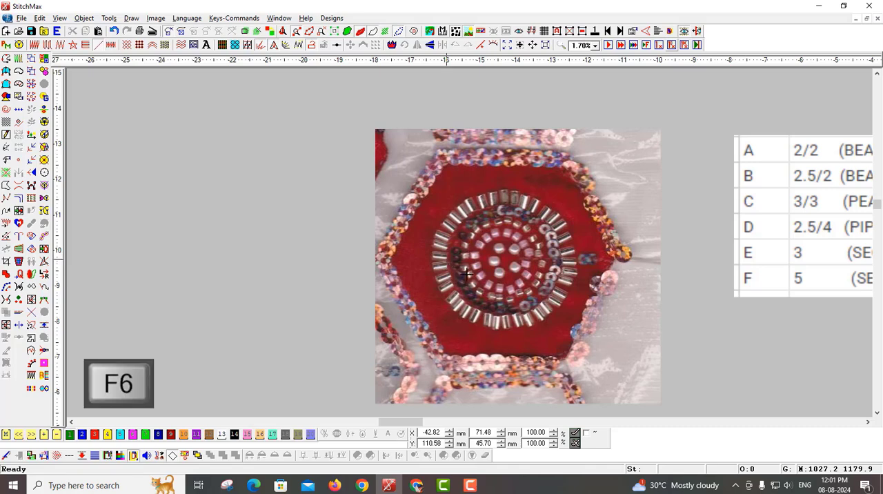
left_click(445, 364)
left_click(380, 259)
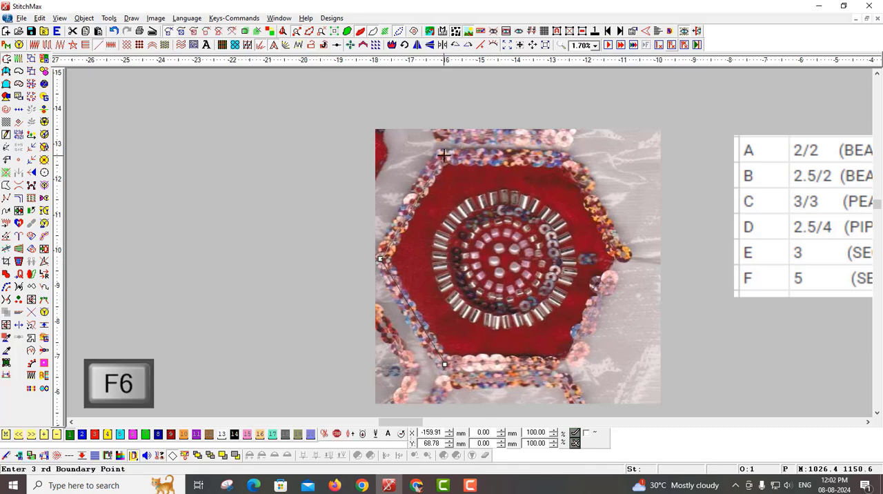
left_click(443, 156)
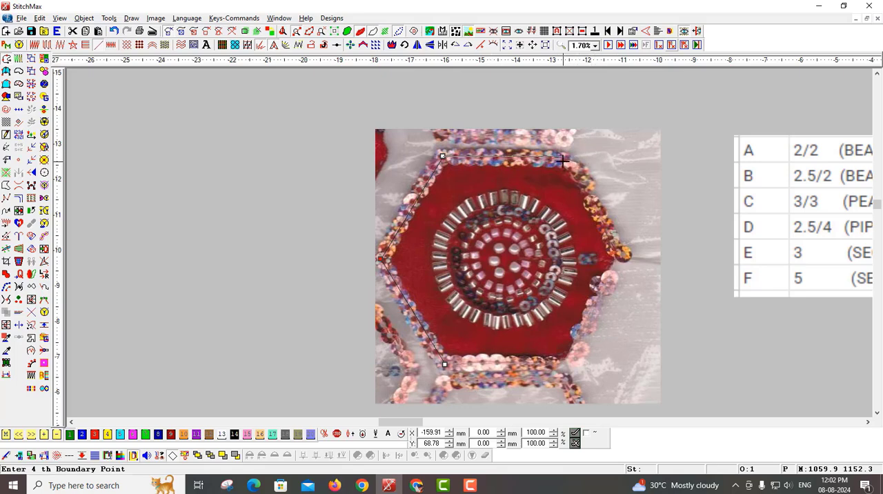
key("alt+m")
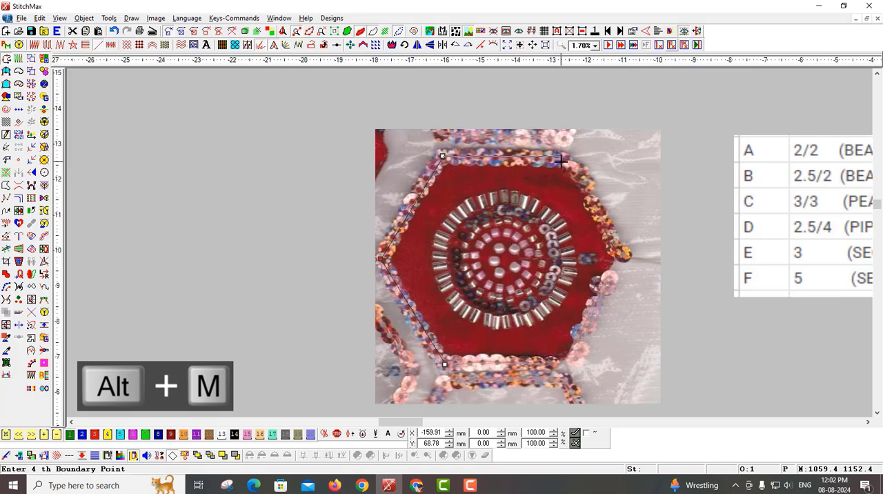
key("shift+m")
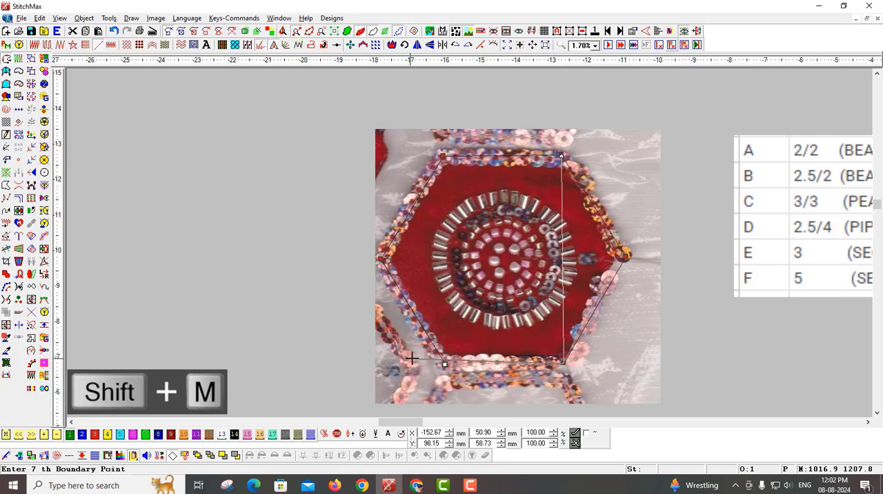
left_click(444, 362)
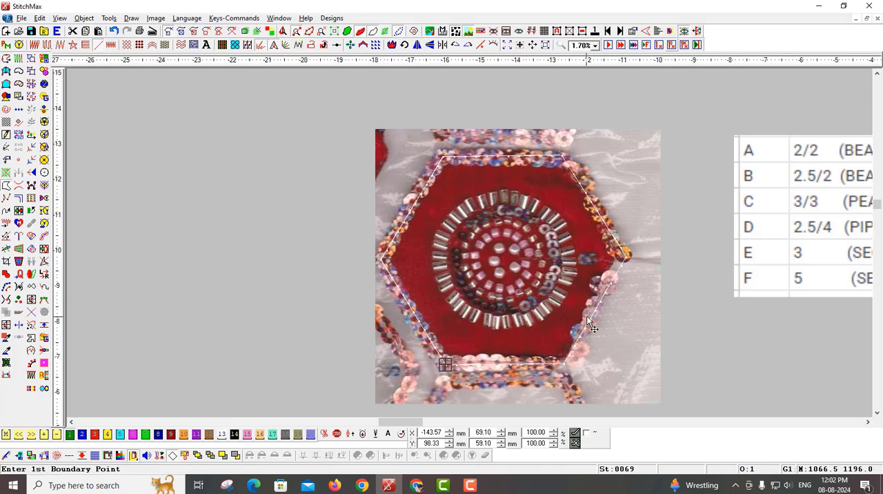
Step: Add a sequin sequence row to the traced hexagon with the type F Sequin and a repeat of 1
scroll(611, 325, "down", 1)
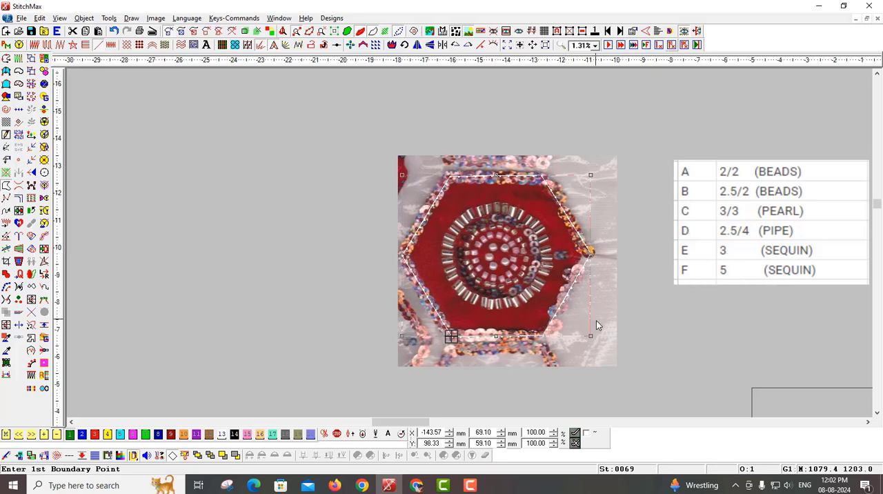
key("s")
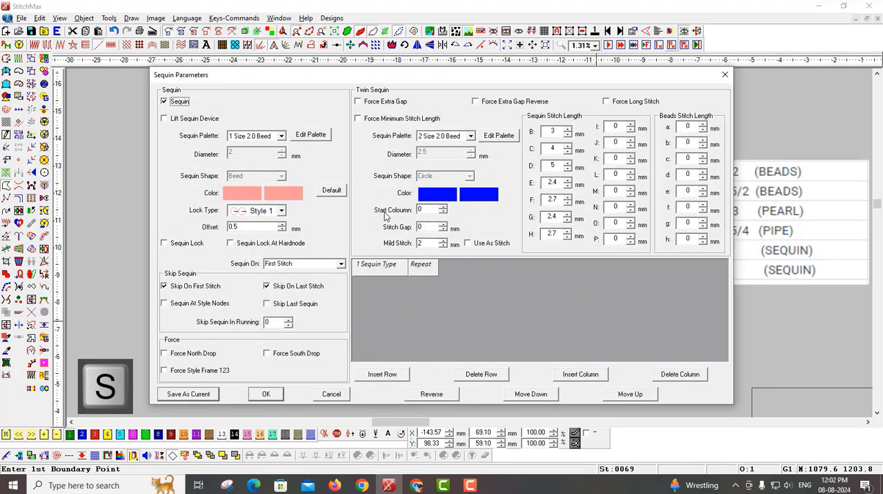
left_click(390, 375)
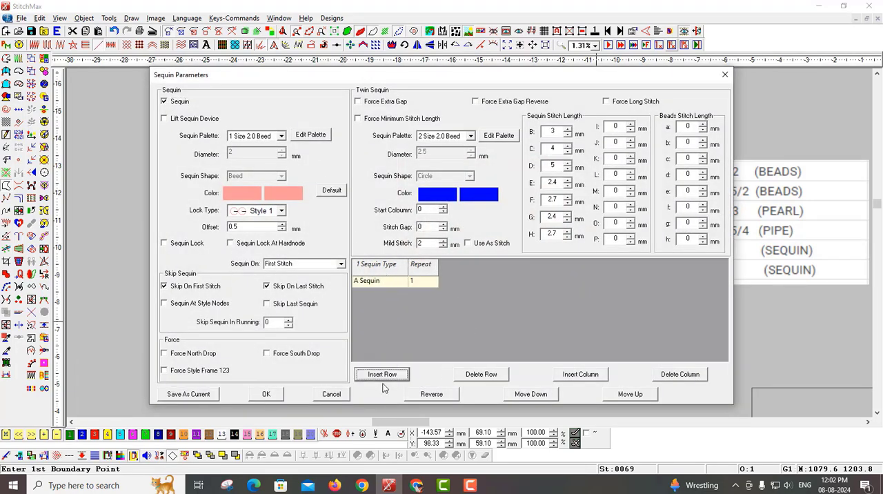
left_click(386, 283)
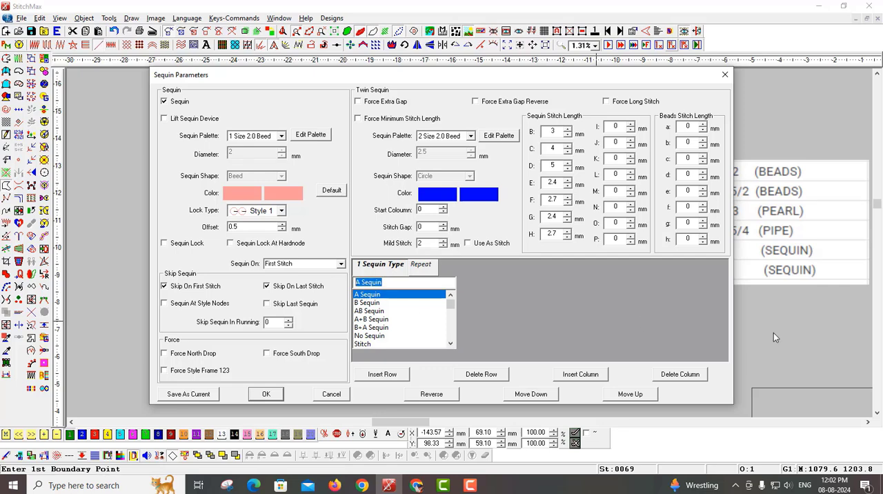
left_click_drag(647, 76, 580, 86)
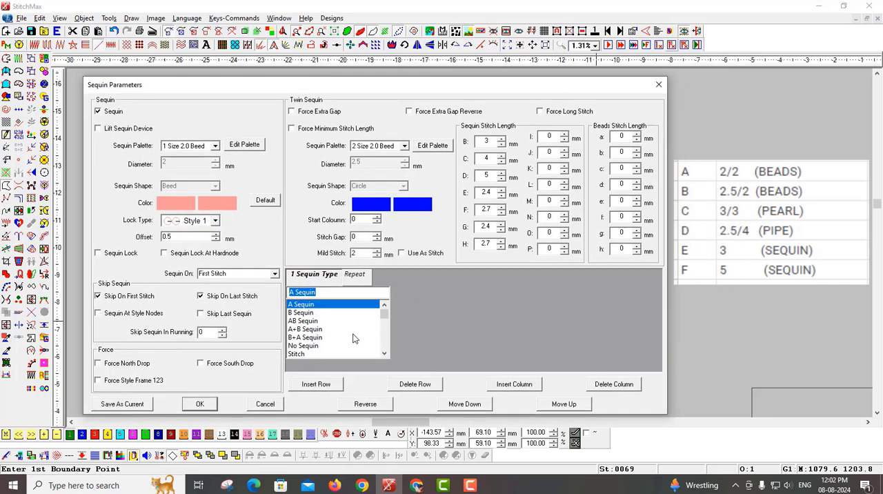
type("F")
left_click(327, 308)
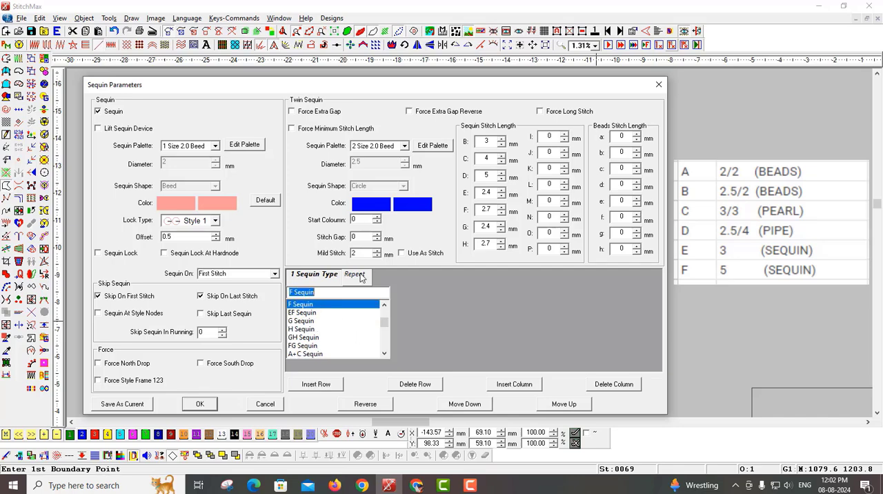
left_click(200, 403)
scroll(533, 345, "up", 5)
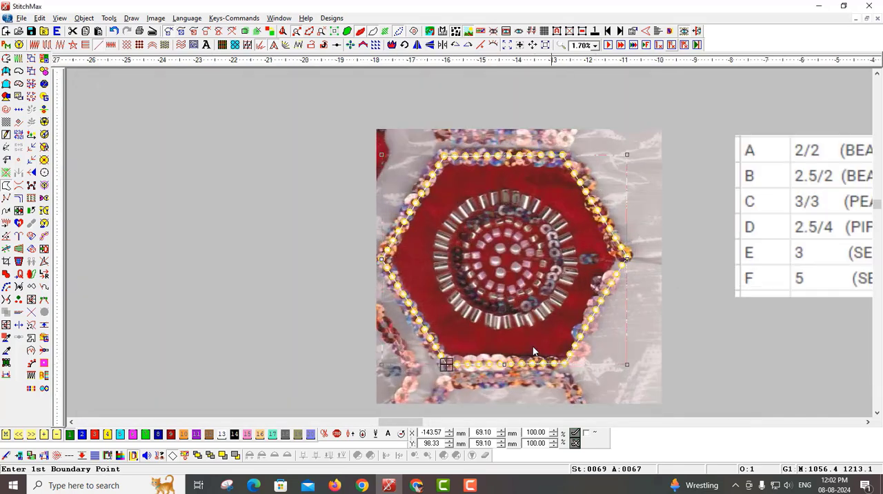
Step: Set the line fill style of the hexagon to single
scroll(540, 321, "down", 3)
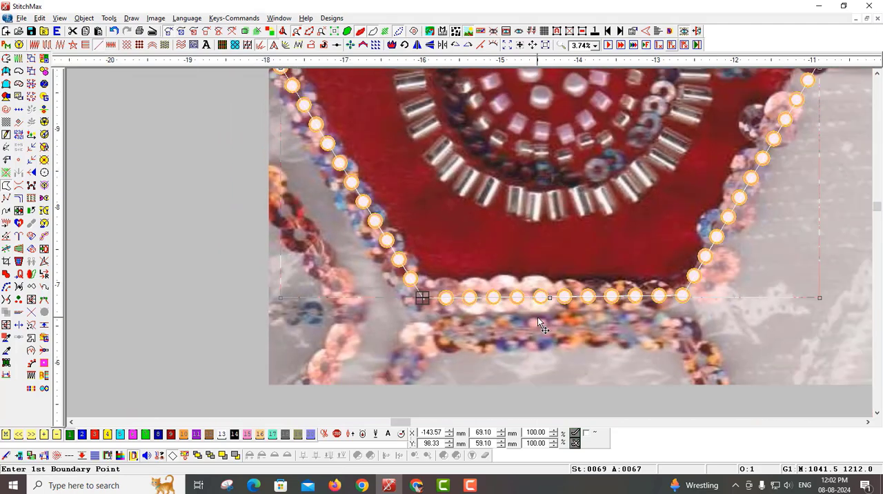
key("f")
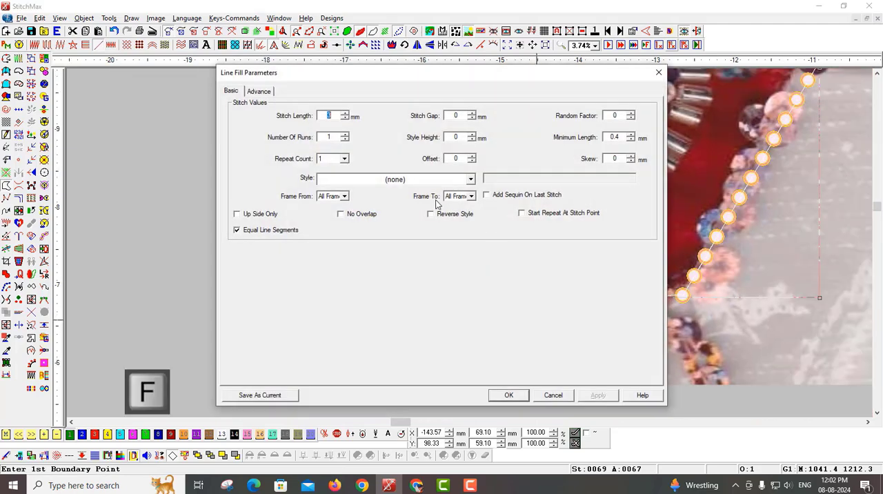
left_click(433, 181)
scroll(410, 303, "up", 3)
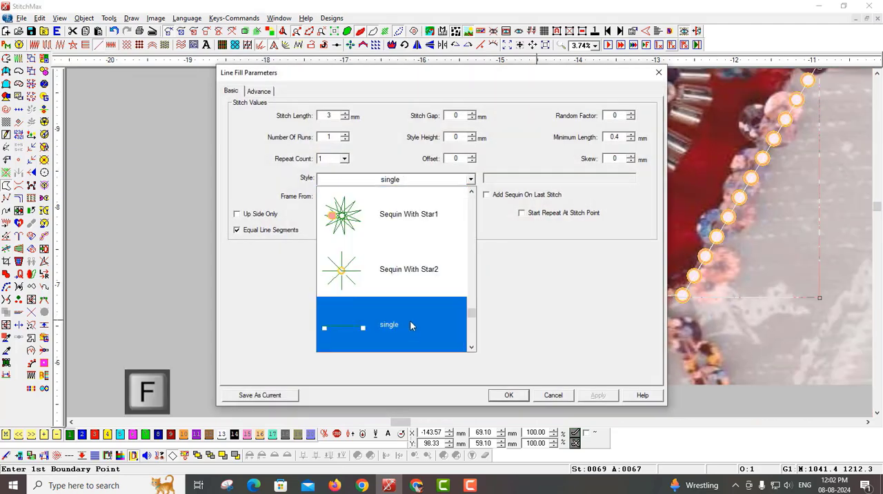
left_click(409, 320)
left_click(508, 395)
scroll(626, 343, "down", 6)
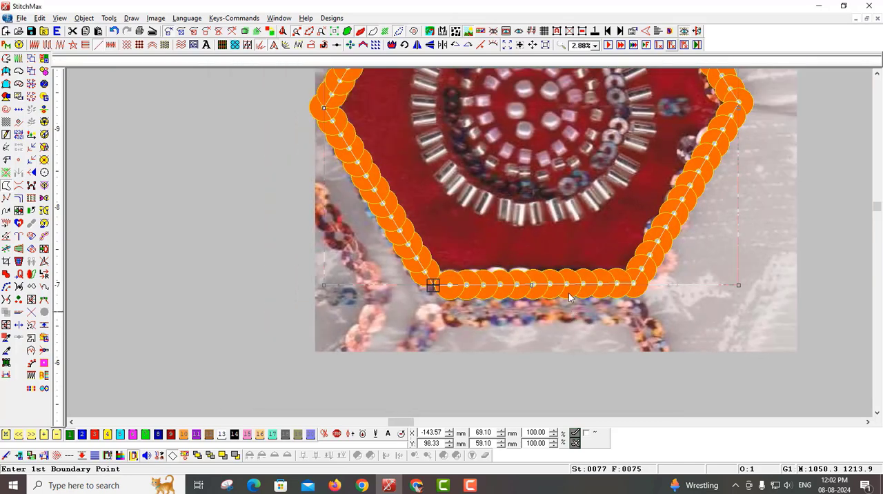
scroll(629, 239, "up", 3)
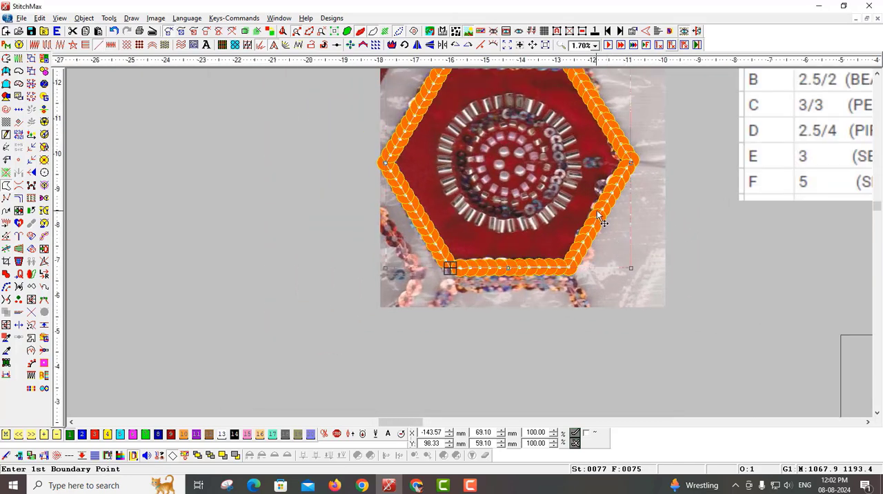
Step: Check the hexagon's line fill stitch length and set its F sequin stitch length to 5 mm
scroll(619, 238, "down", 3)
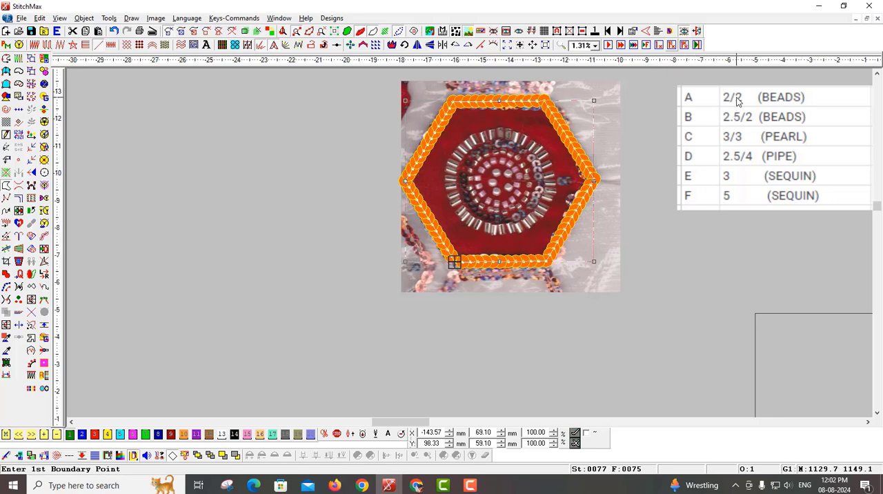
key("p")
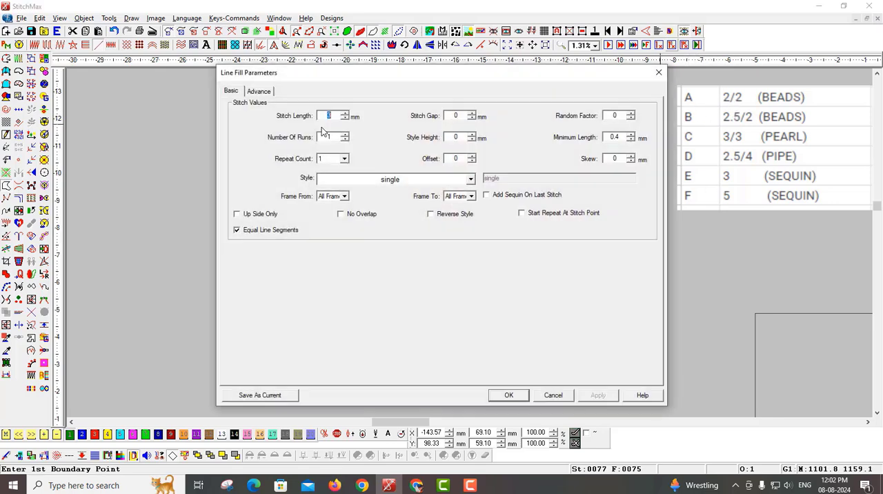
left_click(522, 398)
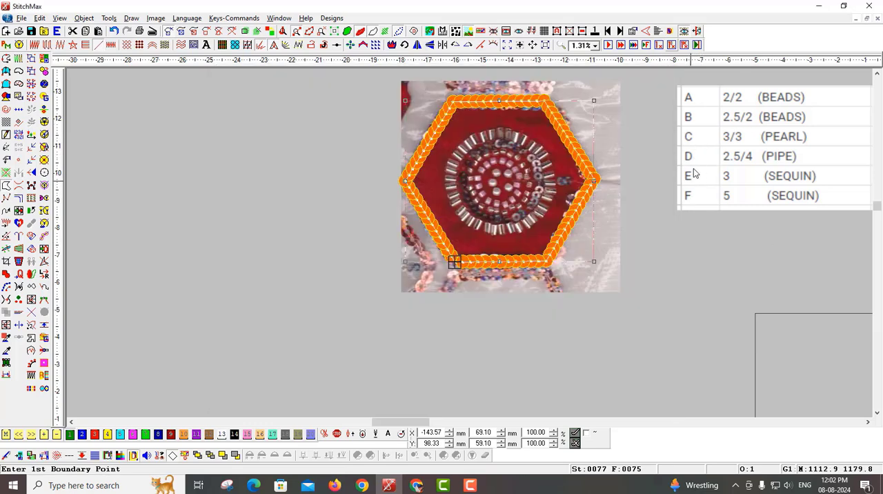
key("q")
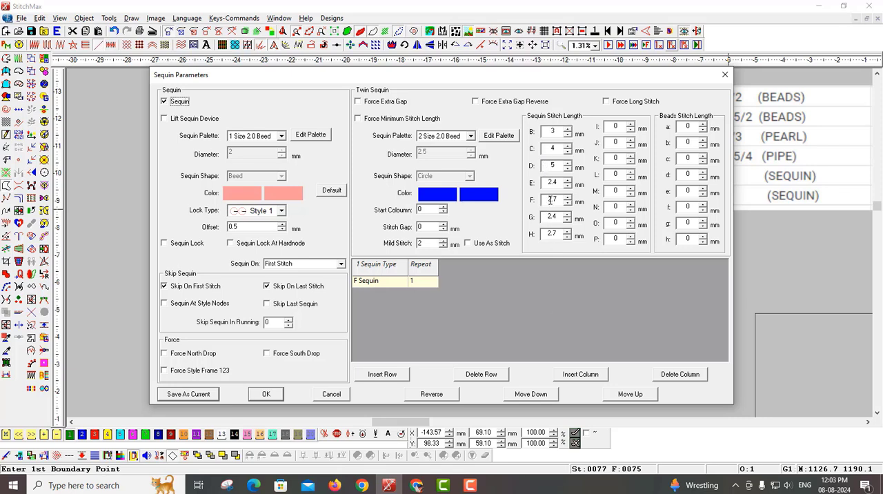
left_click_drag(560, 200, 540, 205)
key("Return")
scroll(543, 316, "up", 3)
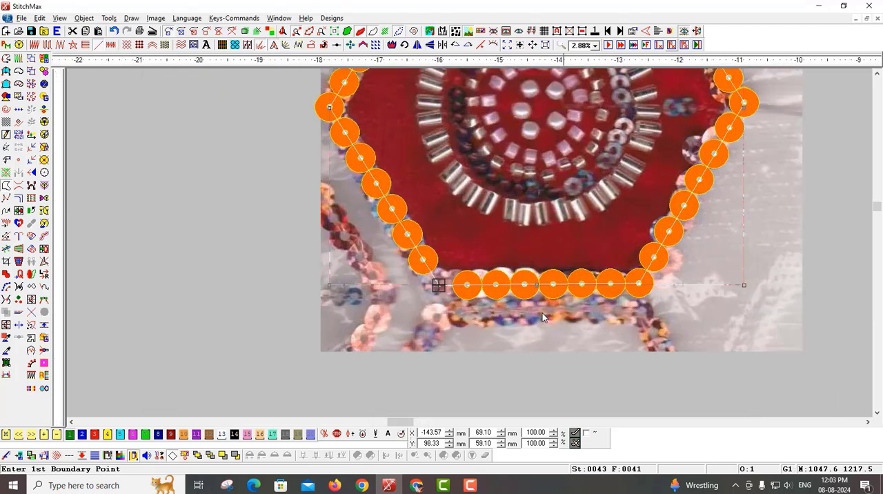
scroll(504, 283, "down", 1)
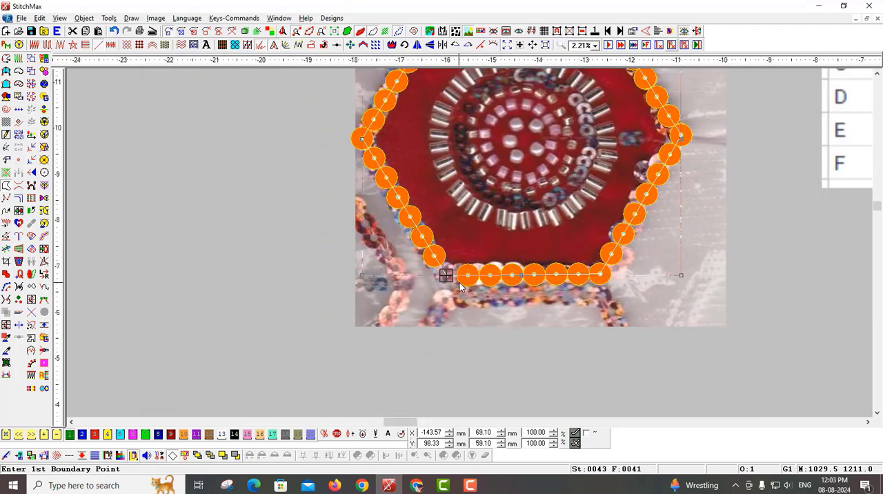
Step: Turn off Skip On Last Stitch for the hexagon's sequins so the closing corner also gets a sequin
key("q")
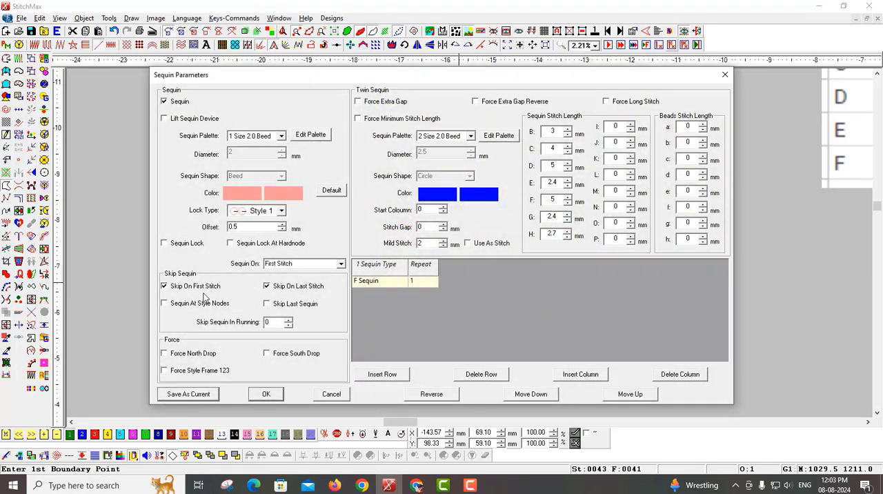
left_click(278, 291)
scroll(434, 331, "down", 1)
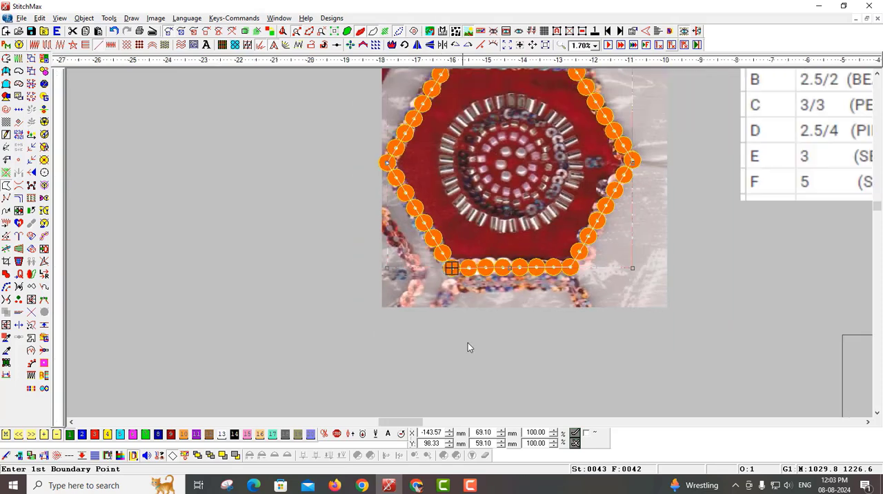
scroll(459, 239, "up", 2)
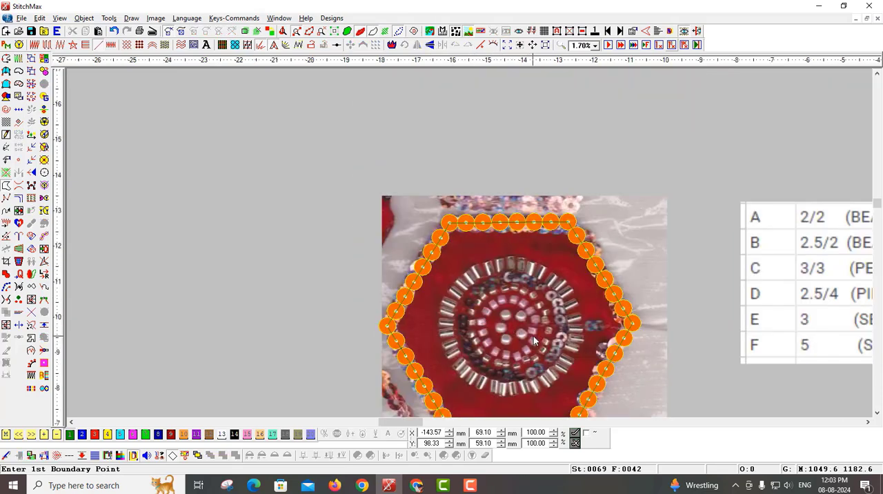
Step: Draw a circle centred on the scanned motif and shrink it to about 32 mm along the inner edge of the pipe ring
scroll(533, 336, "right", 2)
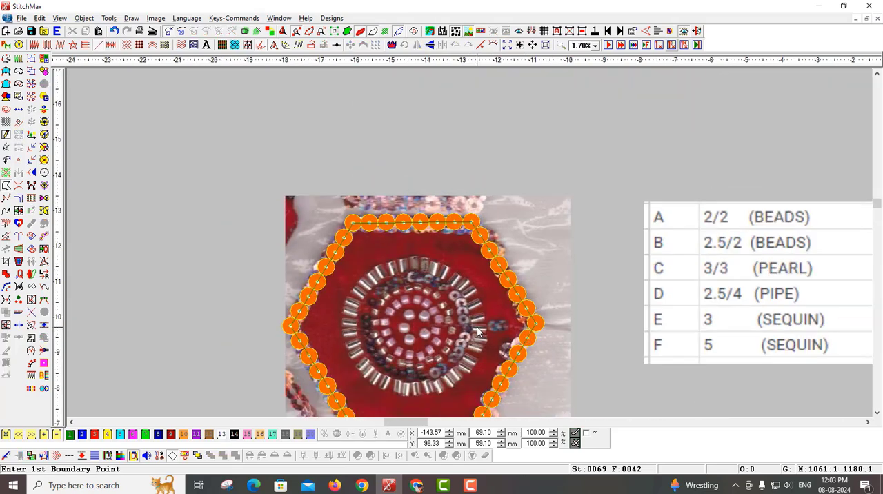
left_click(410, 329)
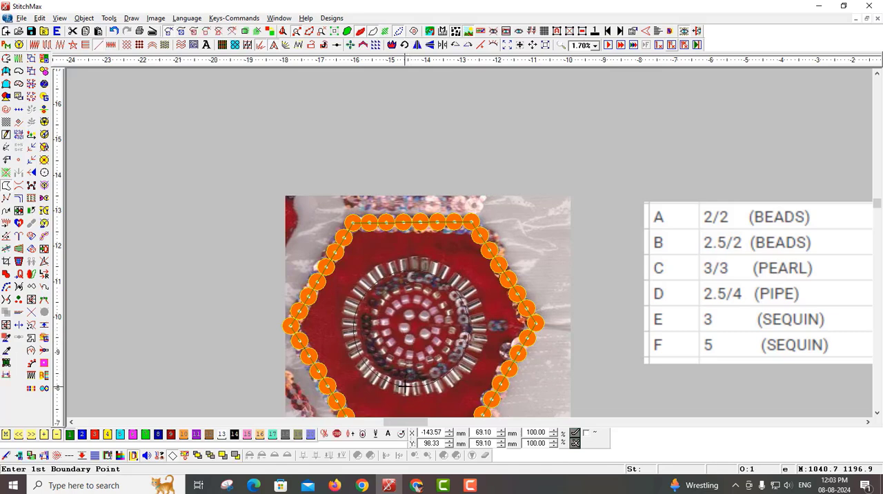
left_click(470, 356)
key("Escape")
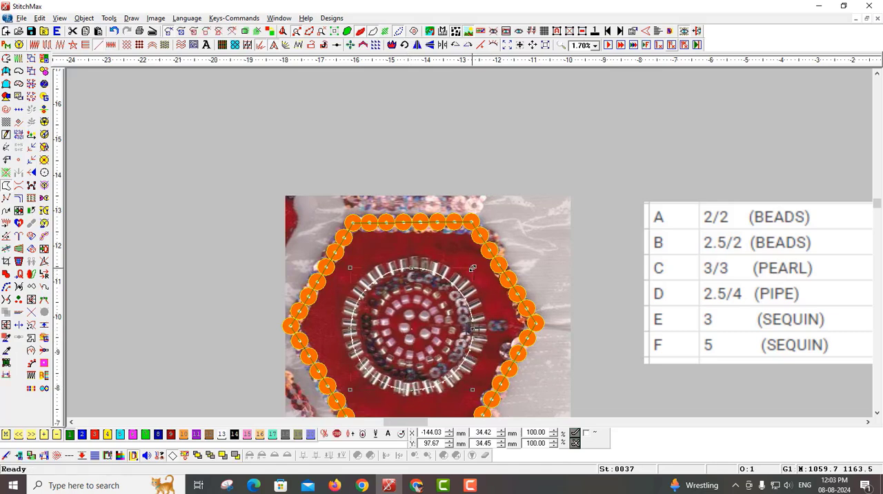
left_click_drag(473, 268, 469, 272)
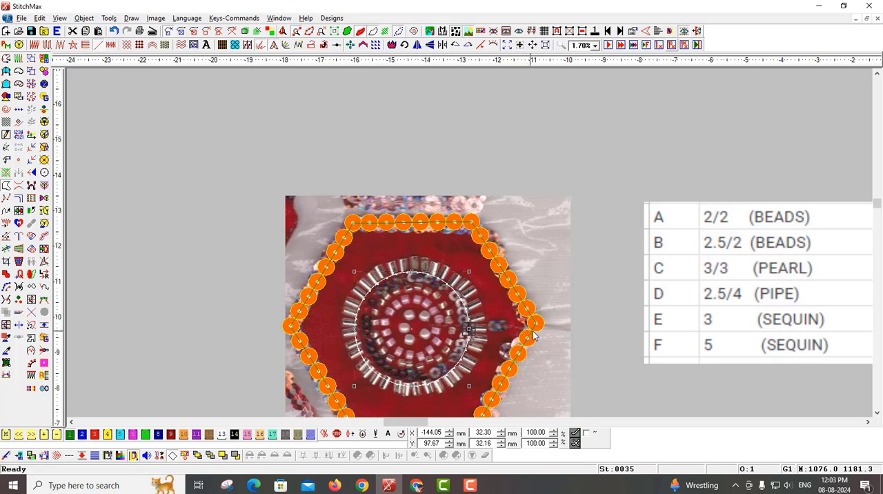
Step: Centre the sequin hexagon and the circle on each other
scroll(533, 336, "up", 3)
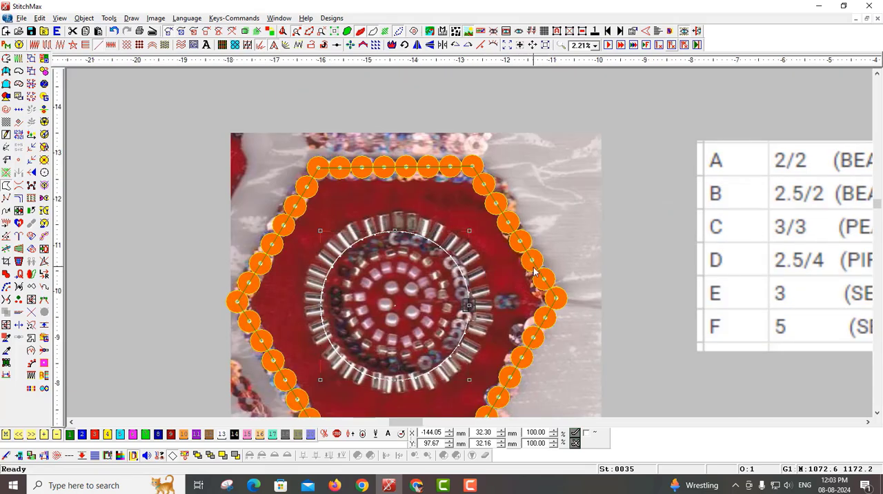
left_click(533, 271)
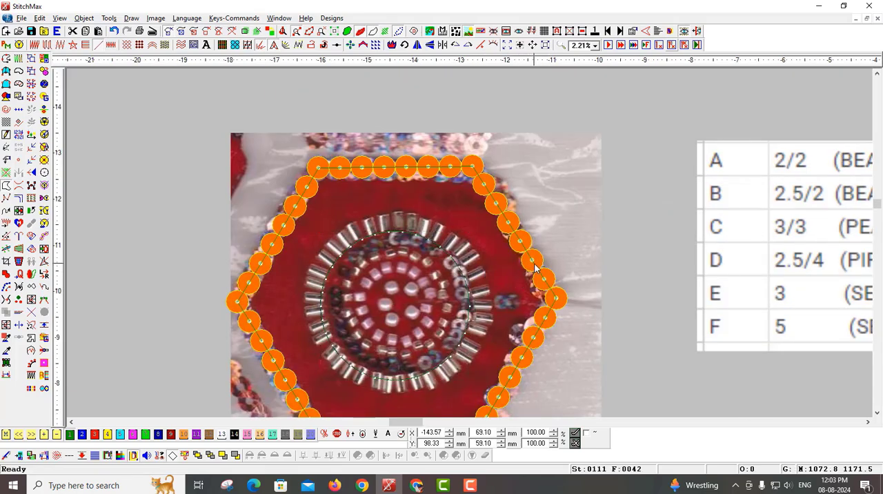
left_click(469, 348, "ctrl")
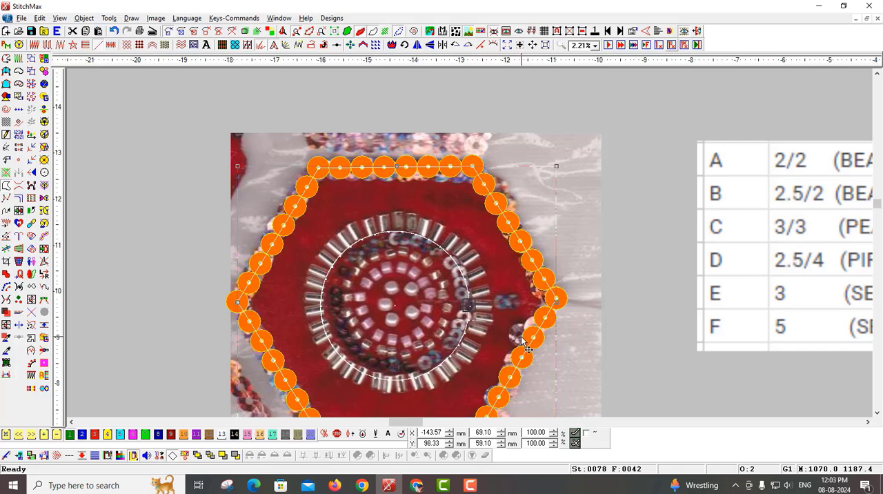
key("ctrl+shift+c")
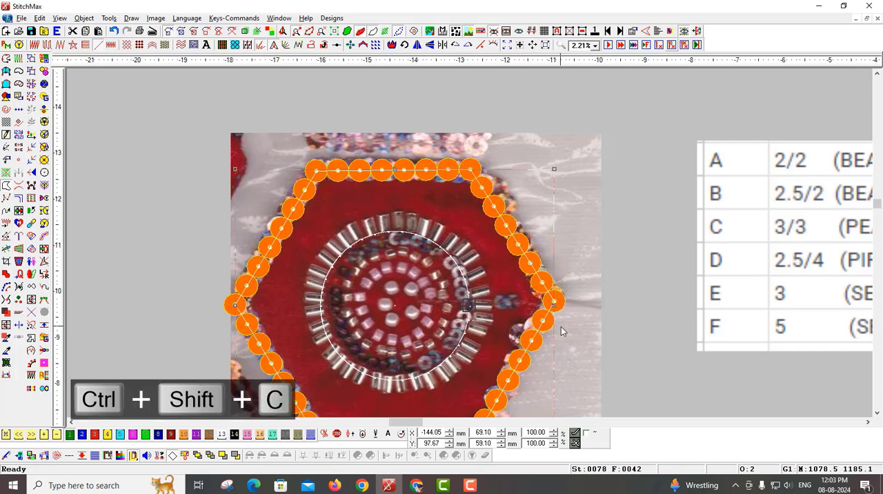
scroll(560, 326, "down", 1)
scroll(579, 330, "up", 1)
scroll(579, 329, "up", 1)
left_click(694, 364)
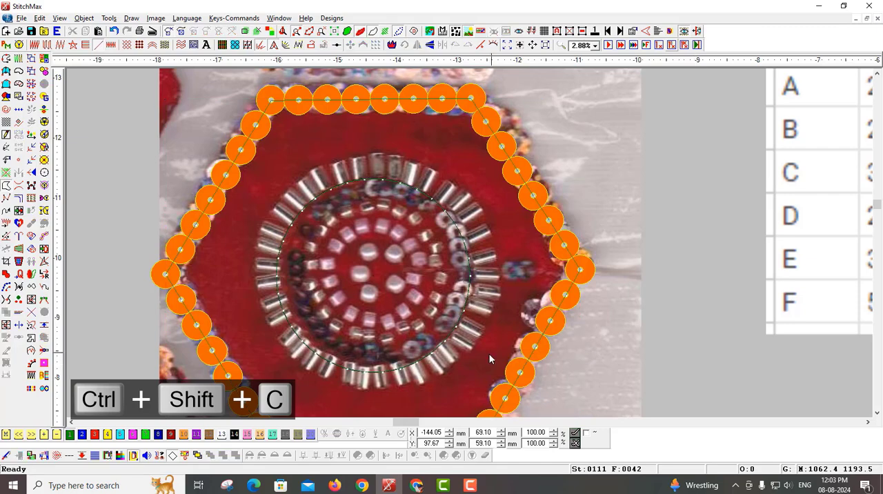
Step: Duplicate the circle in place and scale the copy down to about 8 mm through the central pearls
left_click(445, 345)
scroll(465, 327, "left", 1)
scroll(460, 313, "up", 1)
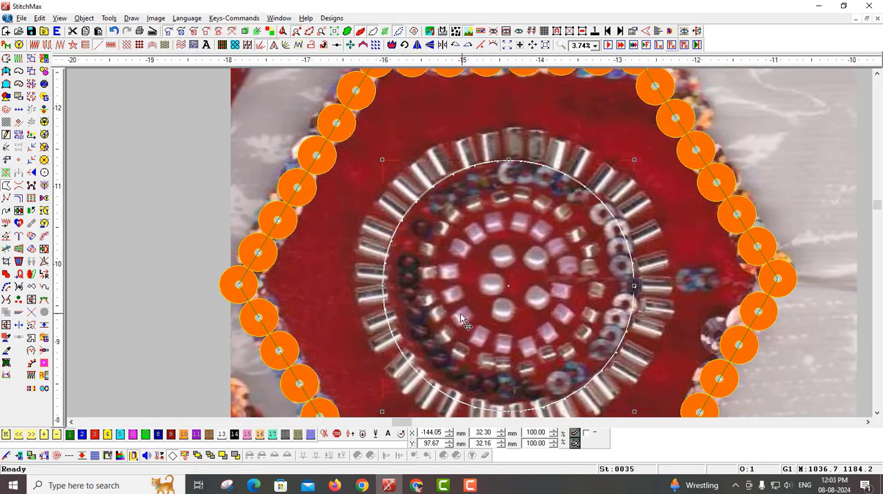
scroll(456, 301, "right", 1)
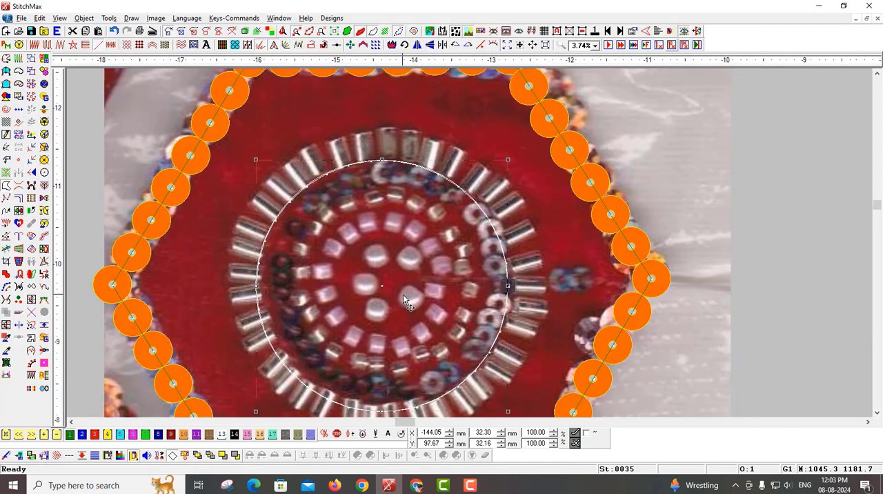
key("ctrl+c")
key("ctrl+v")
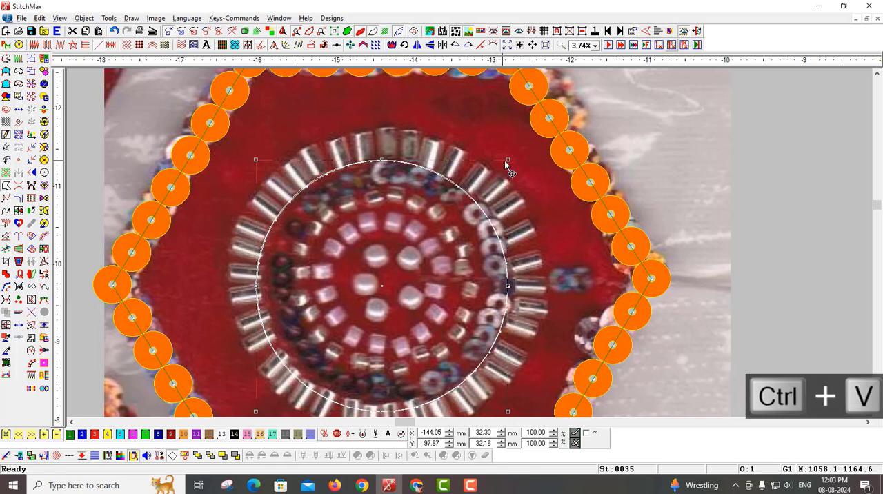
left_click_drag(494, 188, 435, 254)
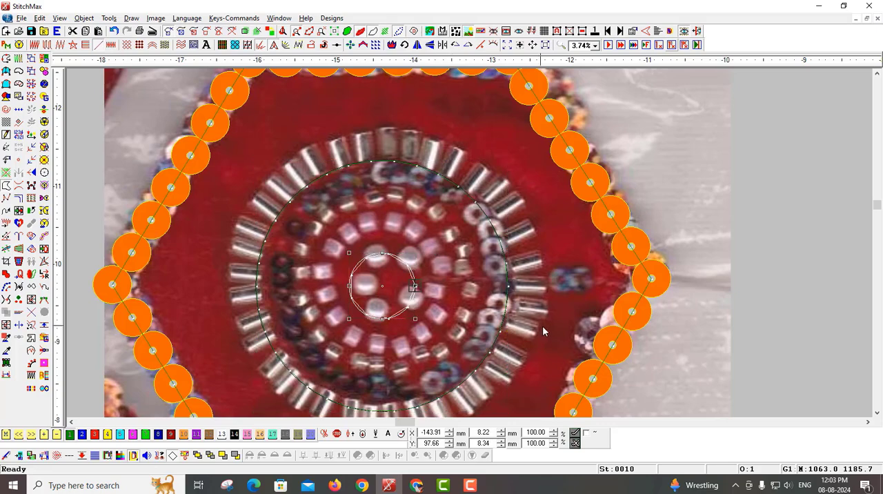
scroll(543, 326, "down", 3)
left_click(654, 335)
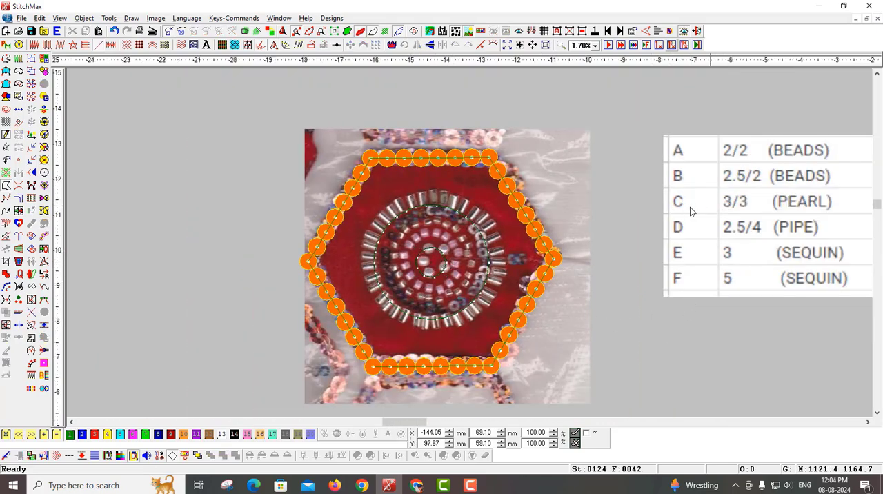
Step: Assign sequin type C Sequin to the small circle through the central pearls
left_click(441, 274)
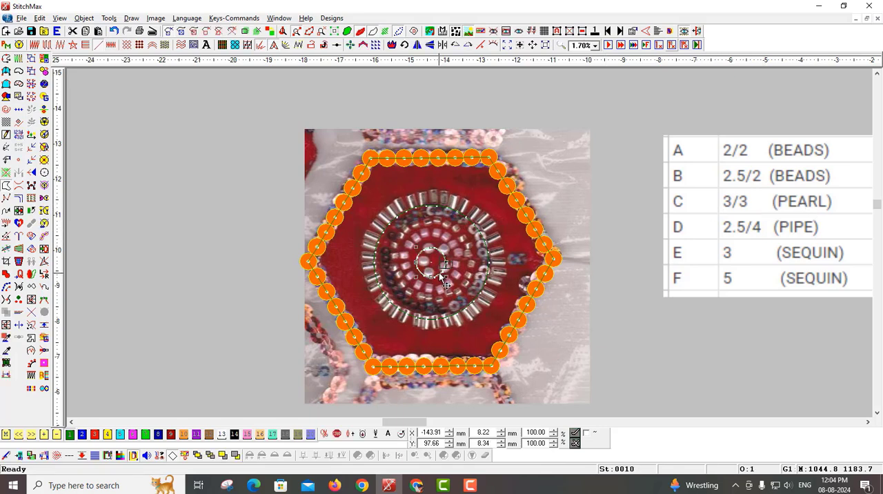
double_click(438, 276)
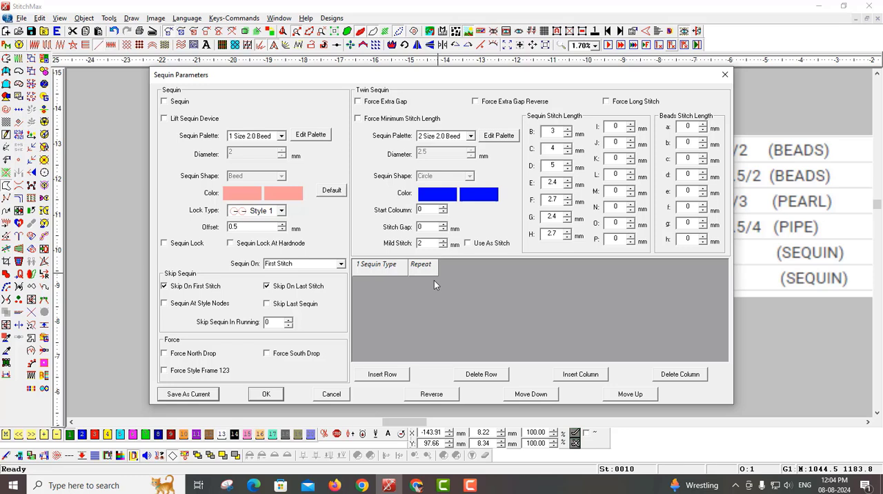
left_click(384, 374)
left_click(384, 285)
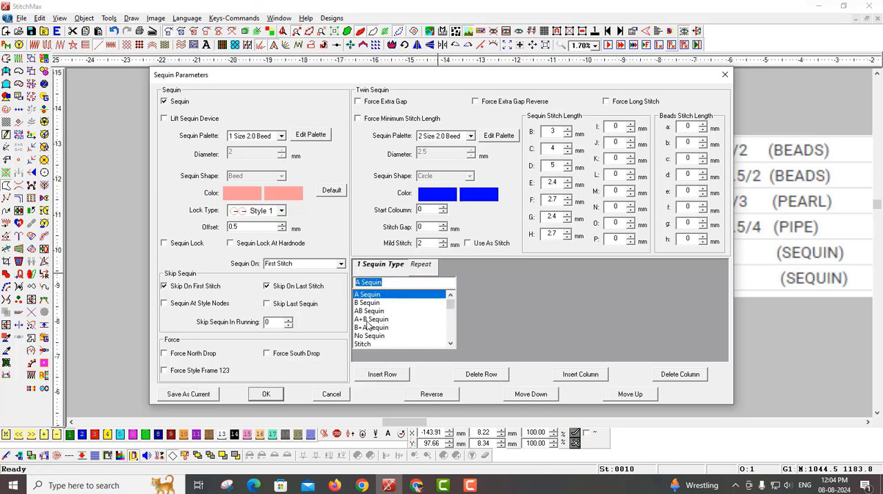
type("C")
left_click(389, 294)
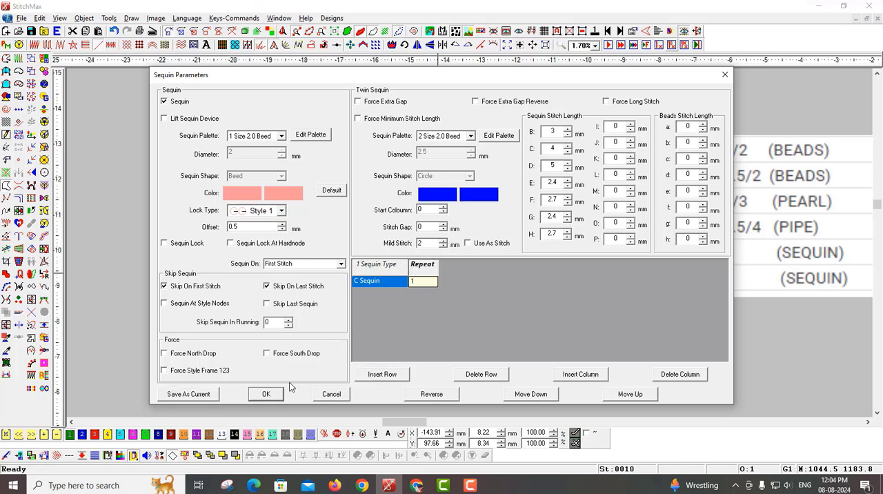
left_click(277, 394)
Step: Apply the HangingSequin line fill style to the small pearl circle
scroll(420, 325, "up", 4)
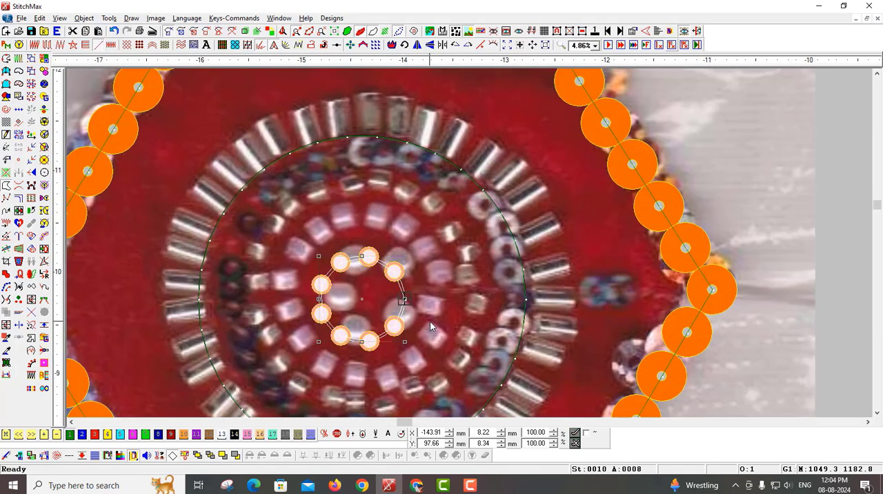
key("Return")
left_click(412, 181)
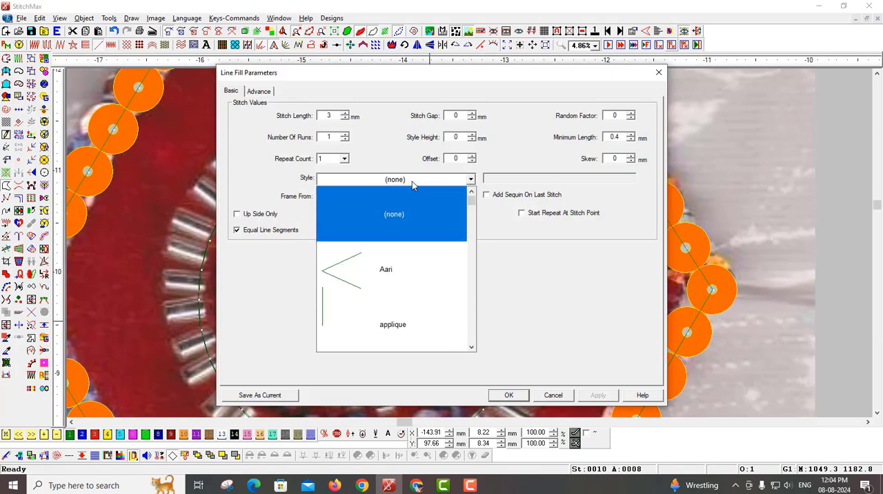
key("h")
key("h")
key("h")
key("h")
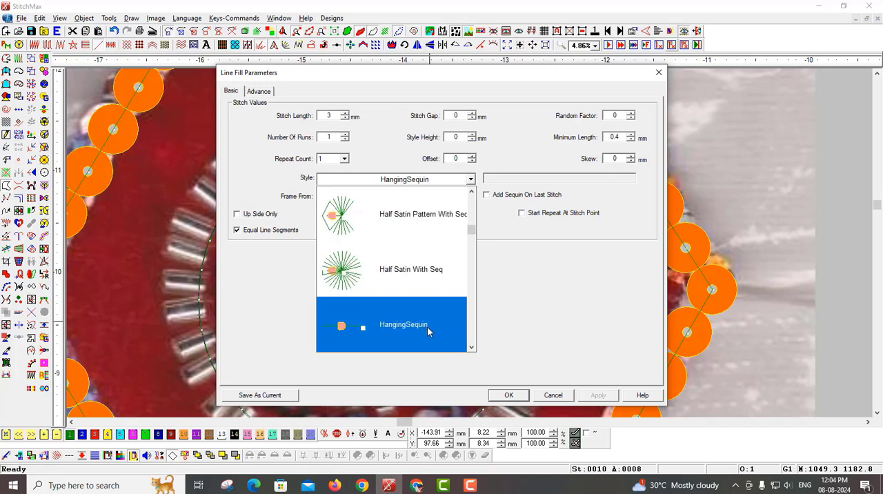
left_click(426, 278)
left_click(508, 395)
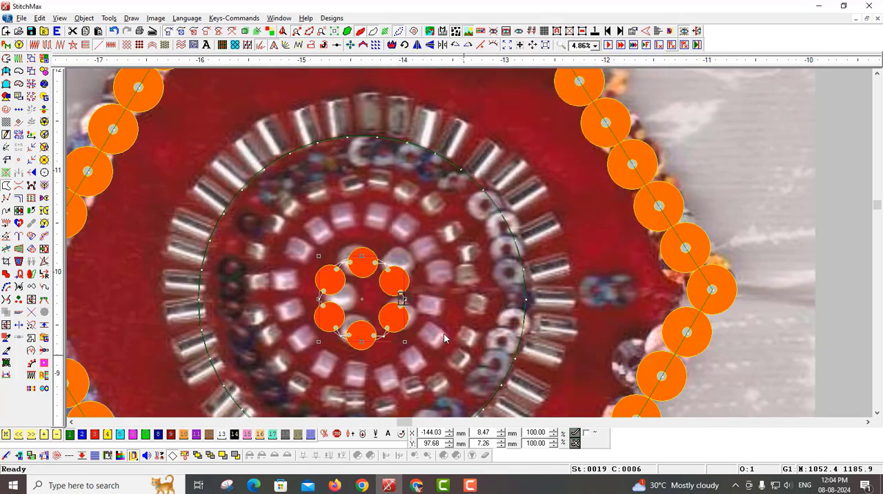
Step: Shift the pearl ring slightly to fit the scanned central pearls, keeping its C Sequin parameters
scroll(483, 303, "left", 2)
left_click_drag(487, 305, 507, 314)
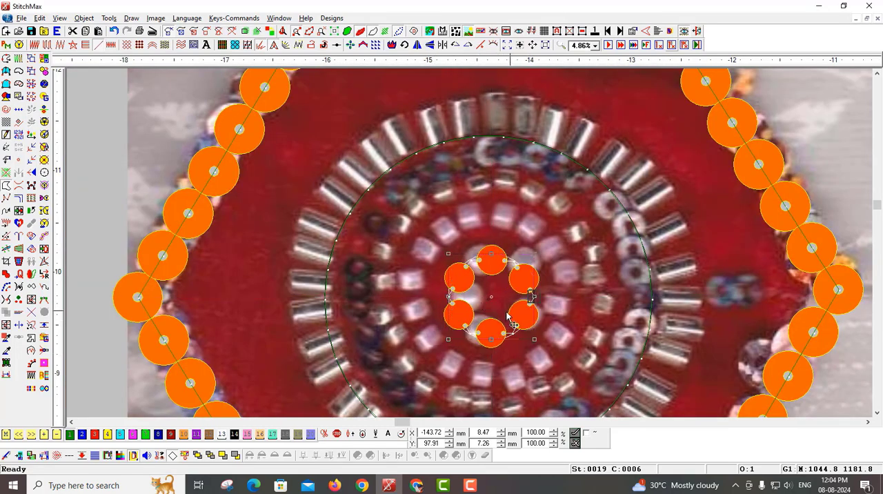
double_click(508, 316)
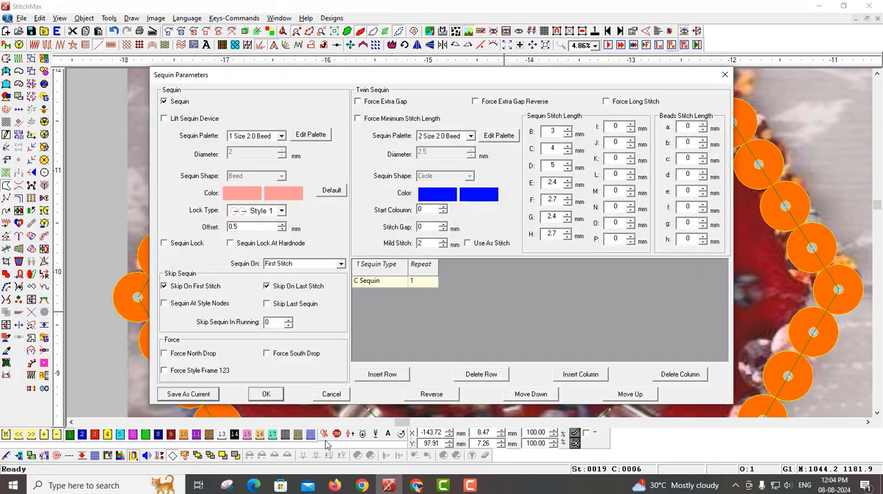
left_click(265, 397)
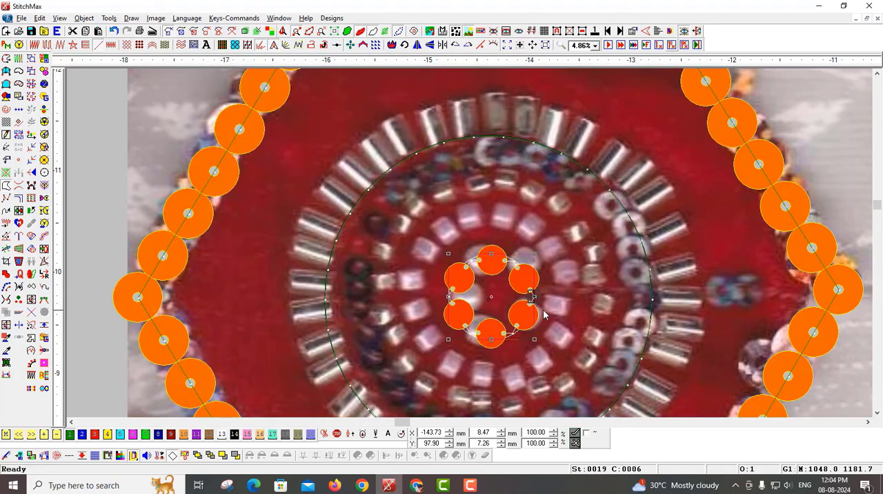
Step: Draw a circle about 16 mm across through the scanned pink beads, centred on the pearl ring
key("c")
left_click(491, 296)
left_click(488, 369)
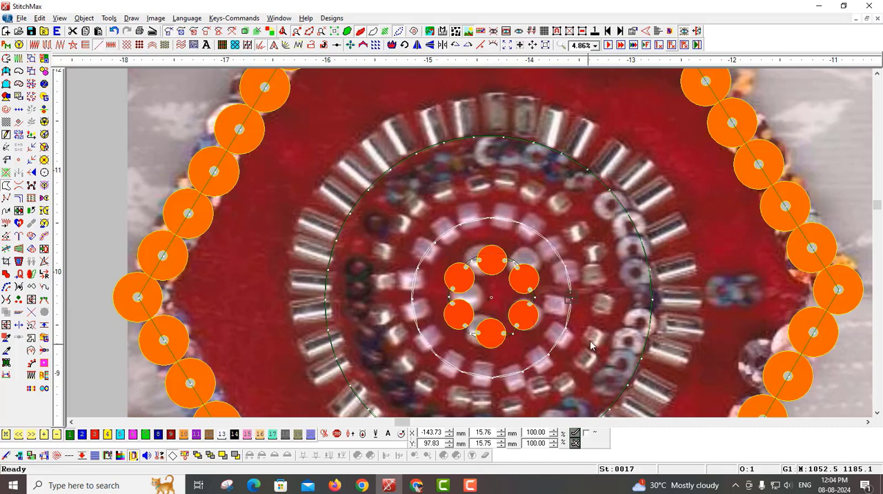
Step: Check the size table and assign sequin type B Sequin to the pink-bead circle
scroll(640, 307, "down", 5)
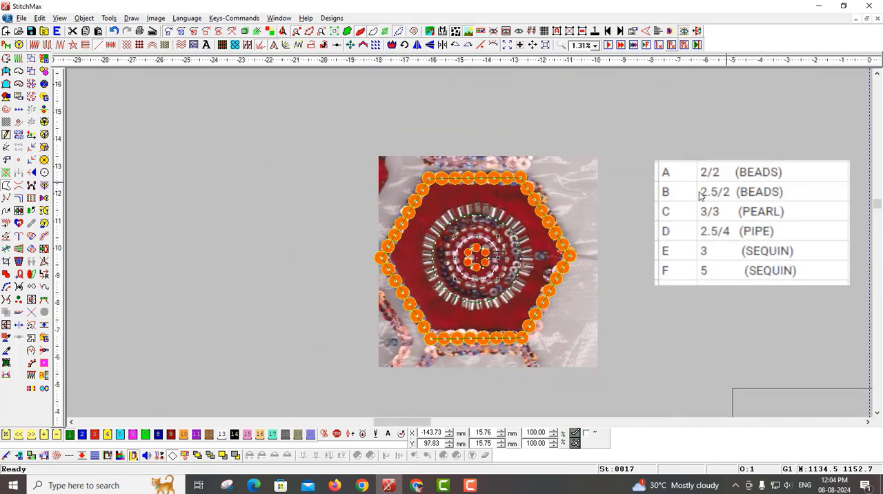
scroll(483, 283, "up", 3)
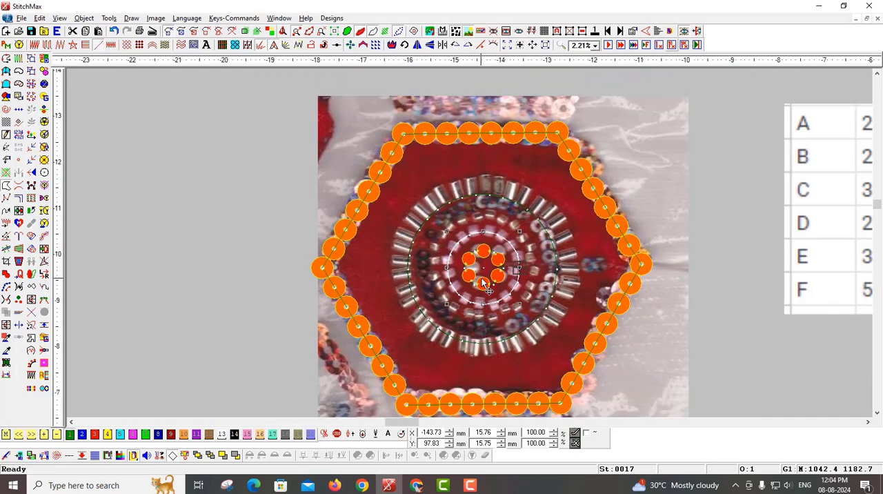
double_click(483, 282)
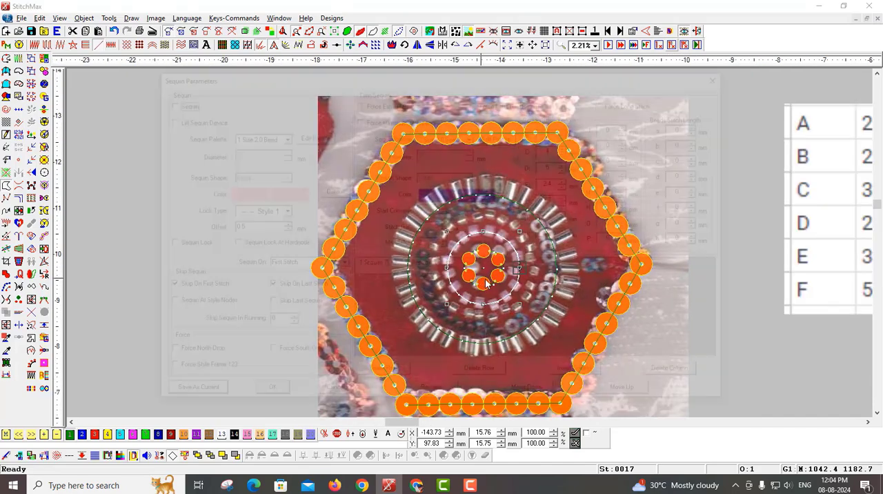
left_click(390, 287)
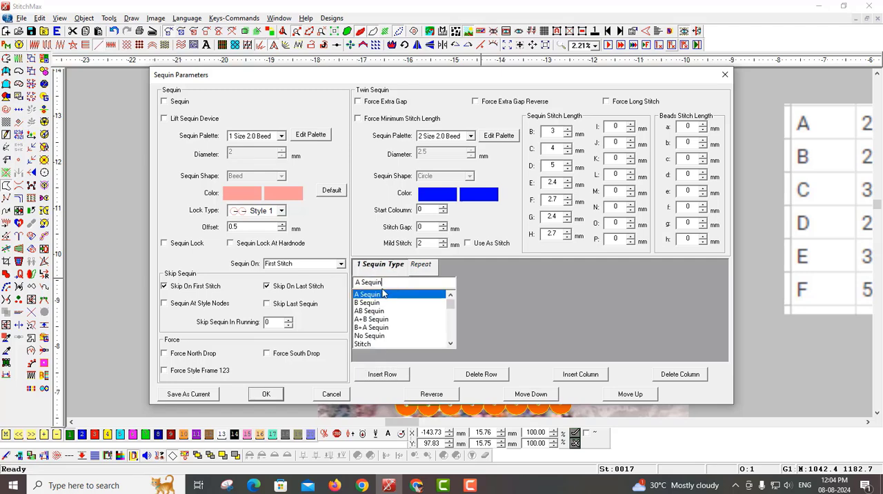
type("B")
left_click(379, 296)
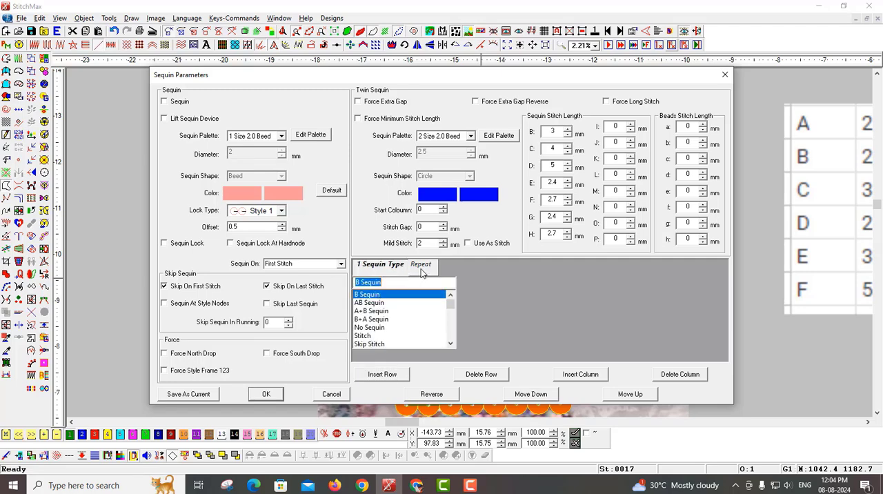
left_click(421, 267)
left_click(274, 393)
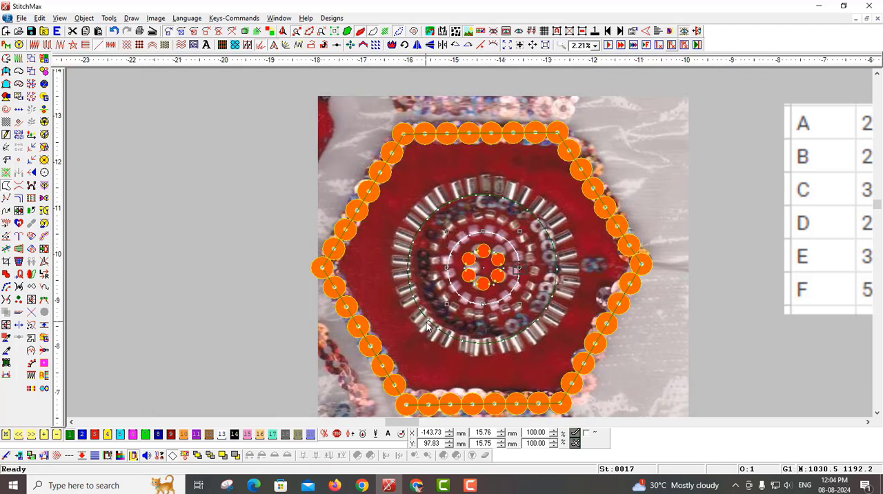
Step: Apply the HangingSequin line fill style to the pink-bead circle and generate its beads
double_click(427, 327)
left_click(409, 181)
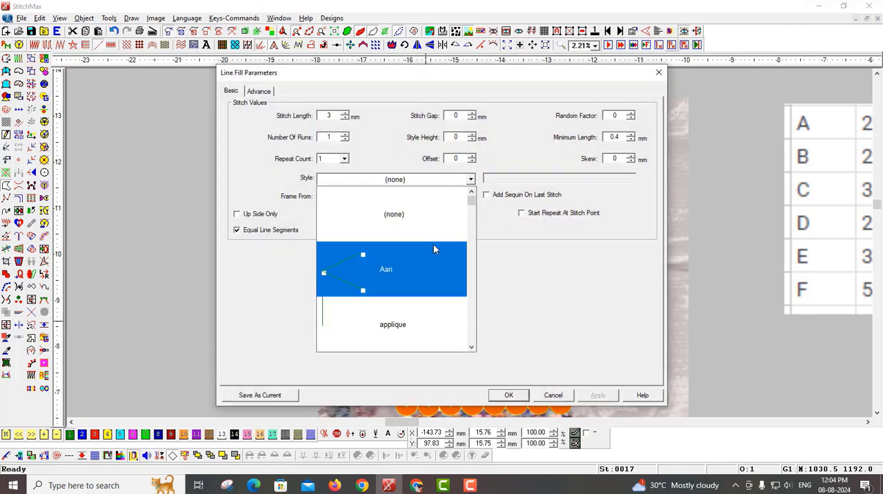
key("h")
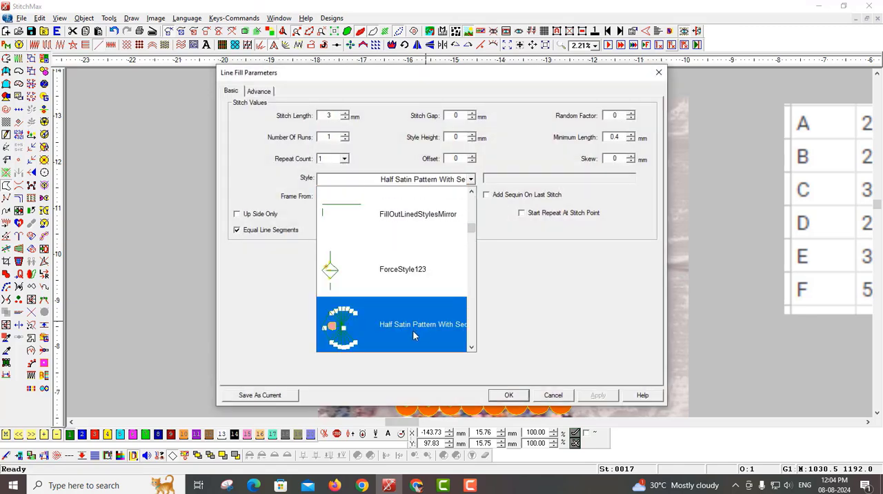
key("h")
left_click(414, 330)
left_click(509, 396)
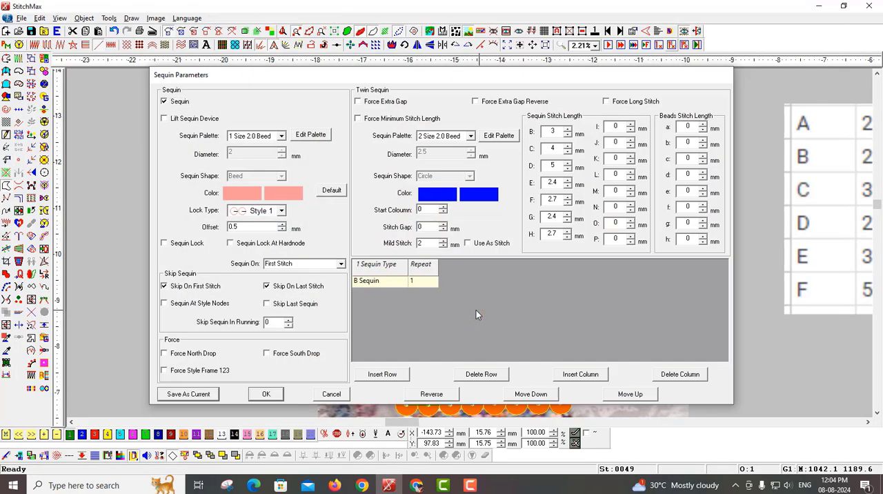
key("Return")
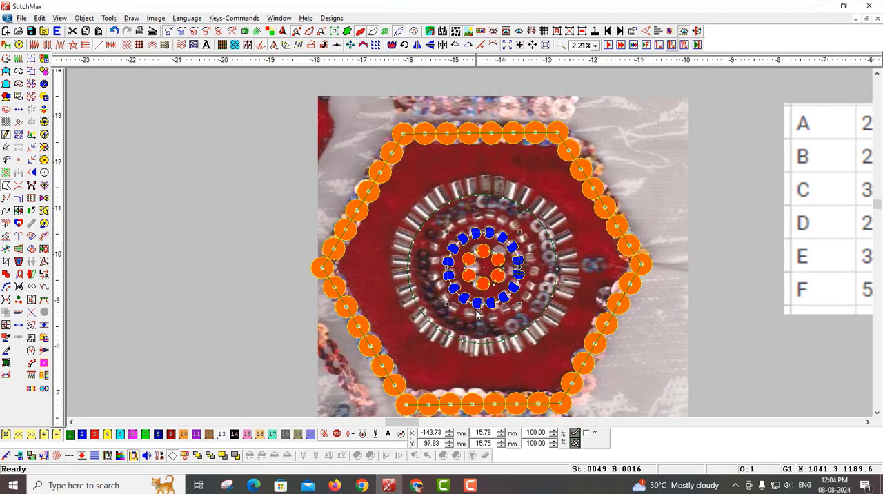
Step: Set the B sequin stitch length of the pink-bead ring to 2.5 mm
scroll(497, 308, "up", 2)
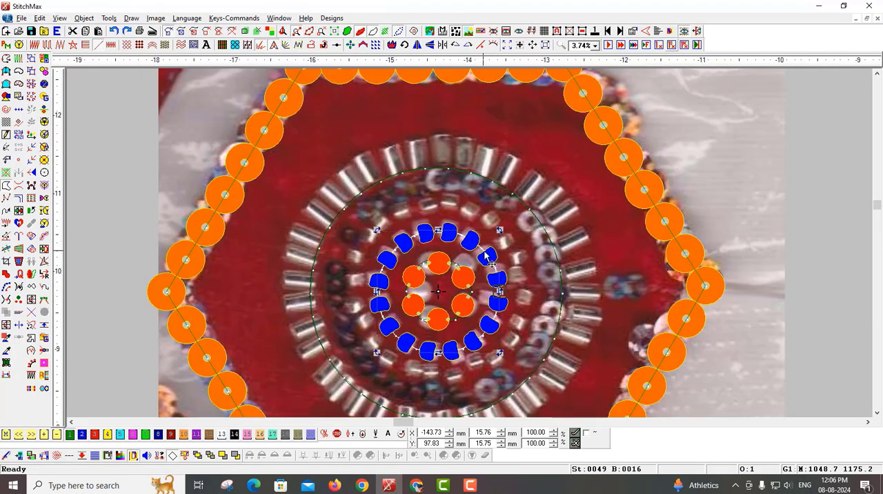
double_click(486, 259)
double_click(558, 134)
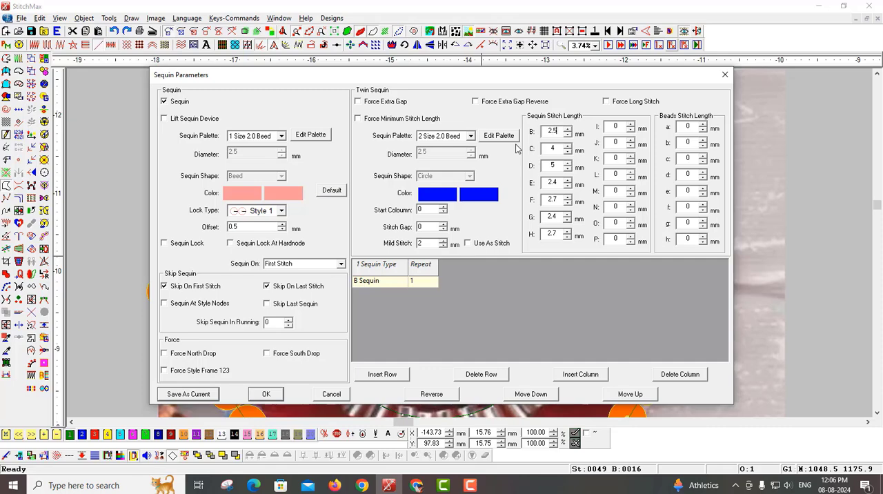
key("Return")
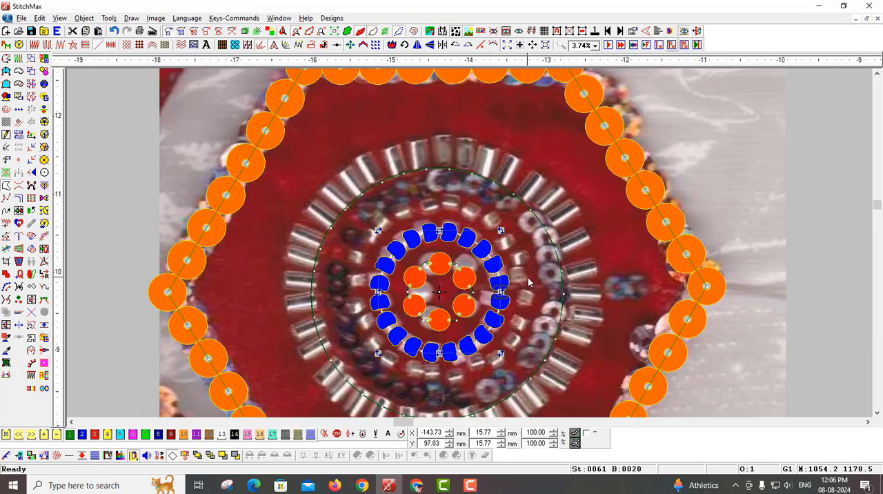
Step: Duplicate the B bead ring in place and enlarge the copy to about 22 mm through the scanned silver beads
left_click(529, 282)
left_click(485, 334)
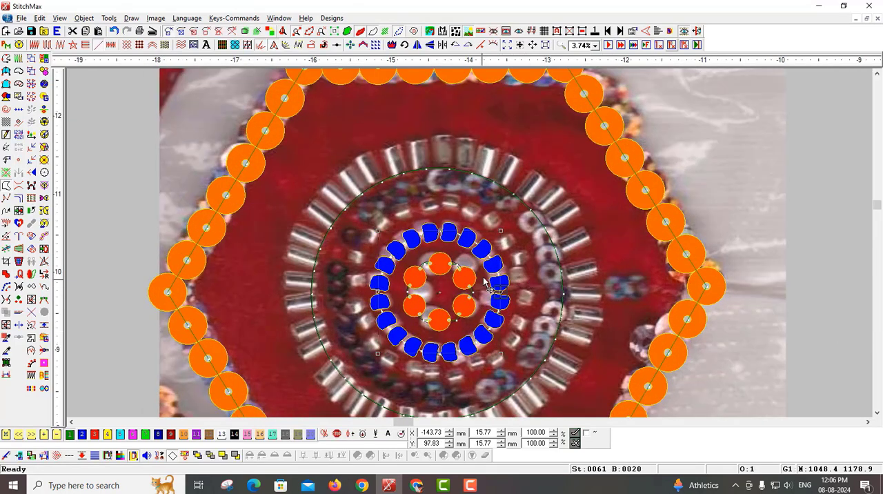
left_click_drag(501, 232, 524, 197)
Step: Check the size table and change the enlarged outer bead ring's sequin type to A Sequin
scroll(482, 320, "down", 1)
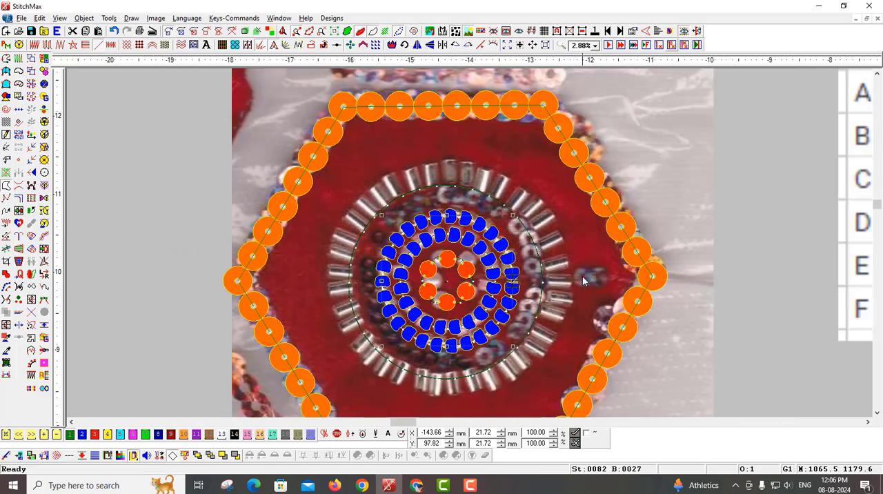
scroll(535, 358, "up", 1)
scroll(536, 325, "down", 1)
scroll(524, 254, "down", 2)
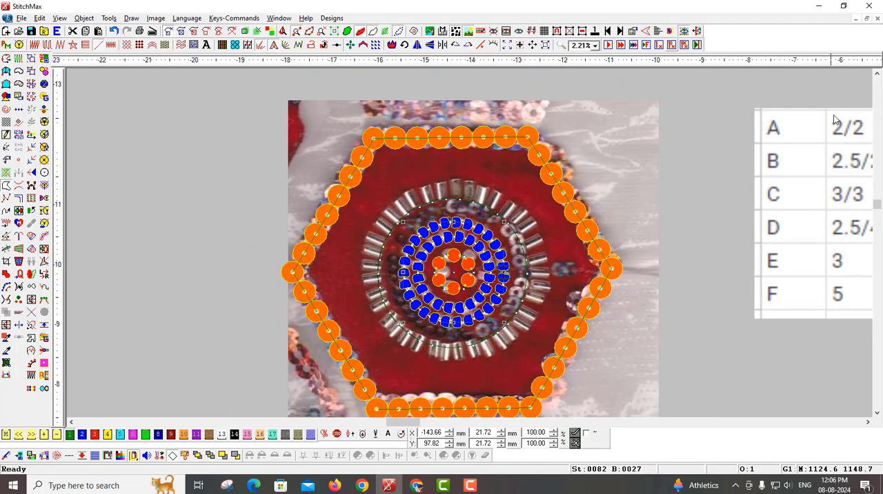
scroll(721, 176, "up", 1)
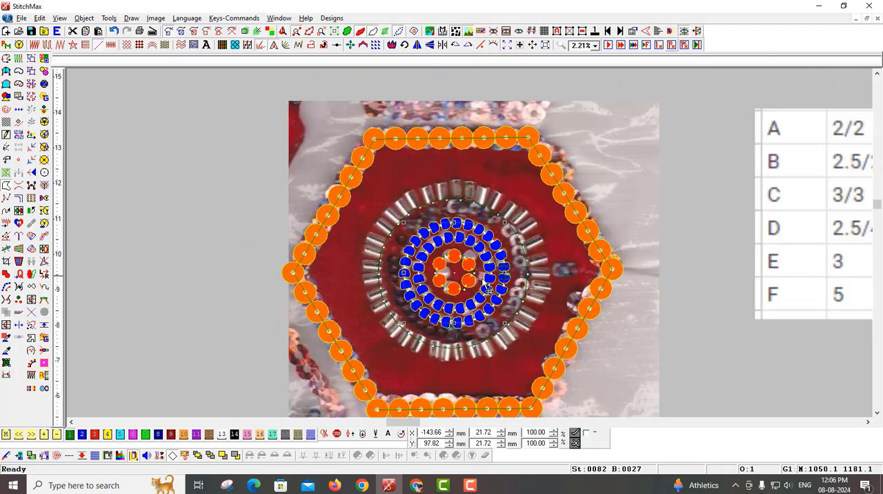
scroll(697, 165, "up", 1)
scroll(676, 193, "down", 1)
double_click(403, 269)
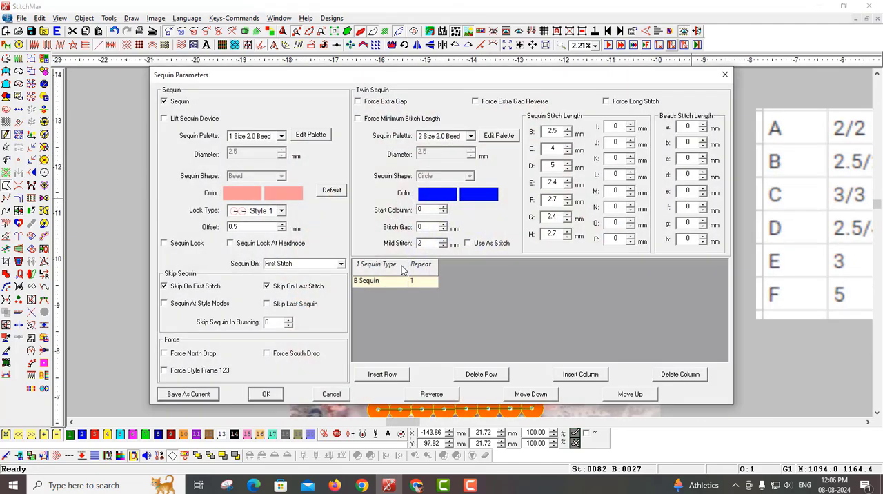
left_click(378, 284)
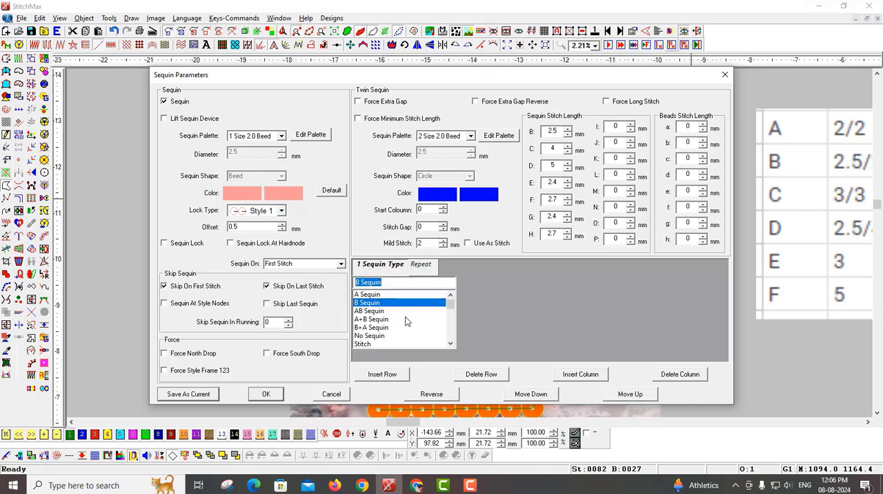
left_click(386, 294)
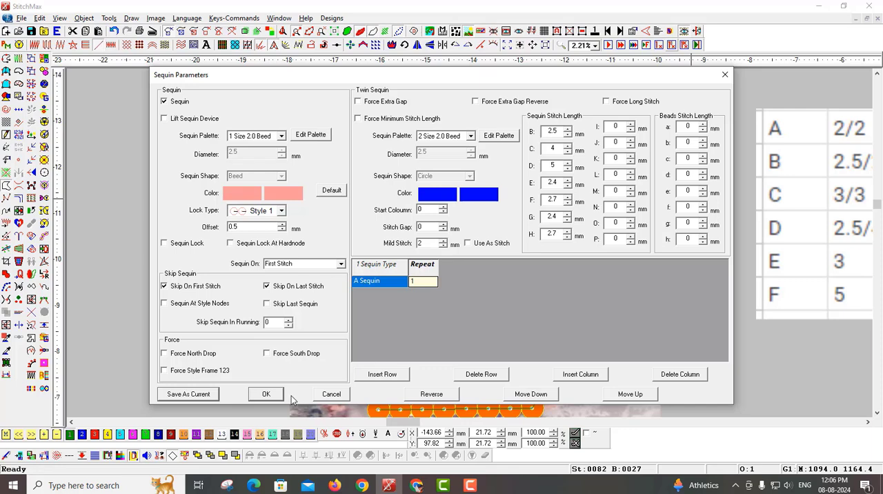
left_click(274, 394)
Step: Scale a copy of the A bead ring up to about 27 mm through the scanned sequin ring inside the pipes
scroll(504, 299, "up", 1)
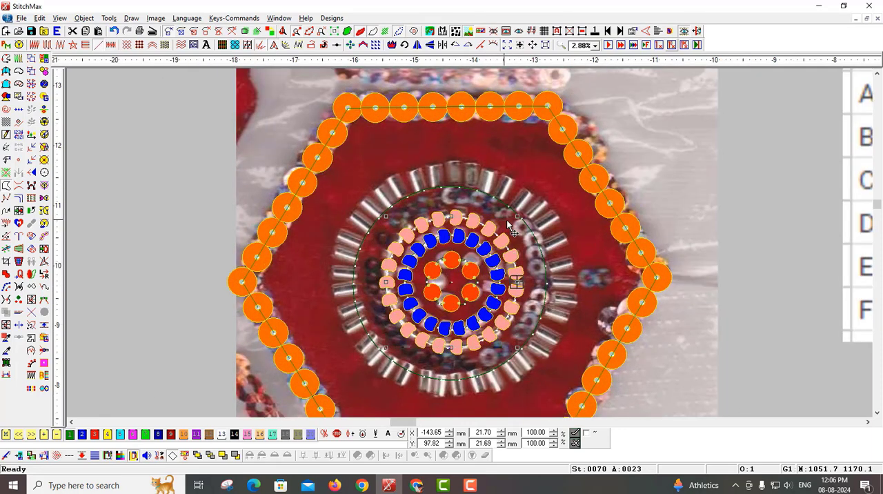
left_click_drag(515, 218, 532, 221)
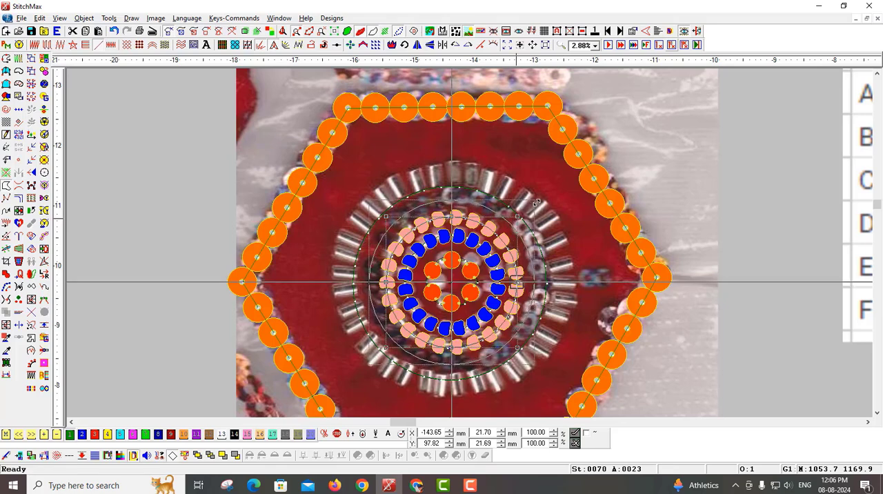
scroll(533, 224, "down", 2)
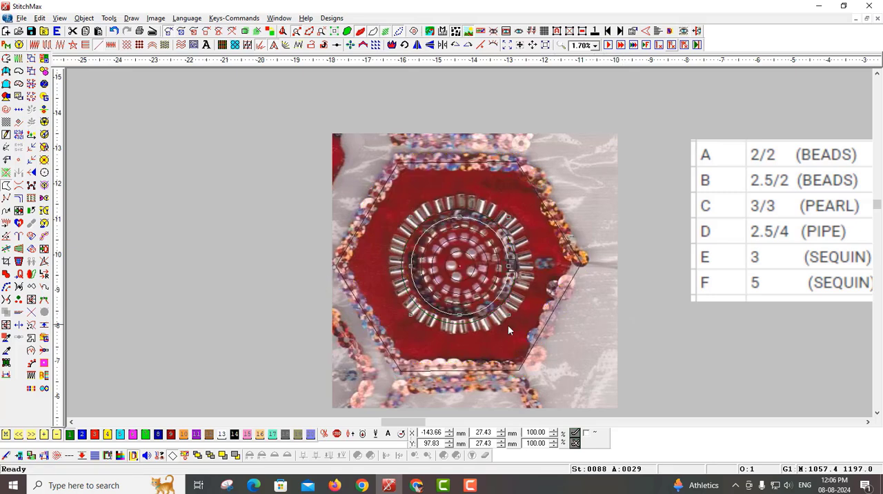
Step: Check the size table and change the sequin type of the roughly 27 mm outer ring to E Sequin
scroll(508, 324, "up", 2)
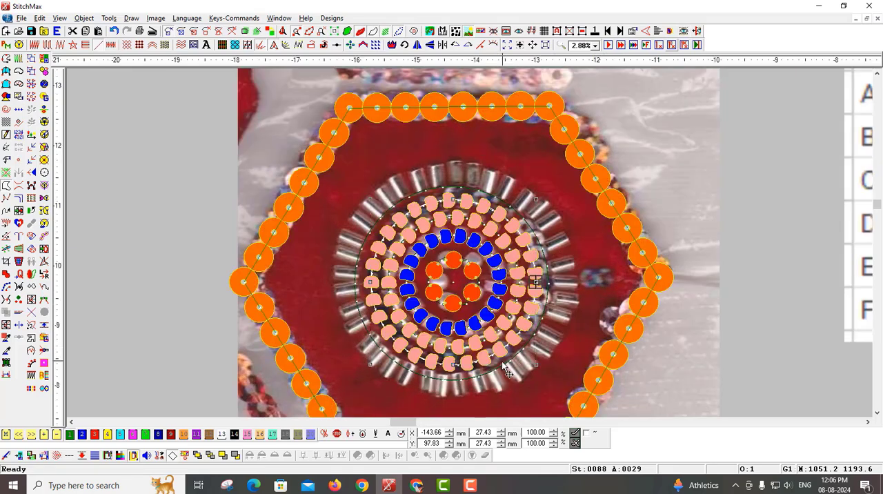
scroll(518, 356, "down", 1)
scroll(828, 285, "down", 1)
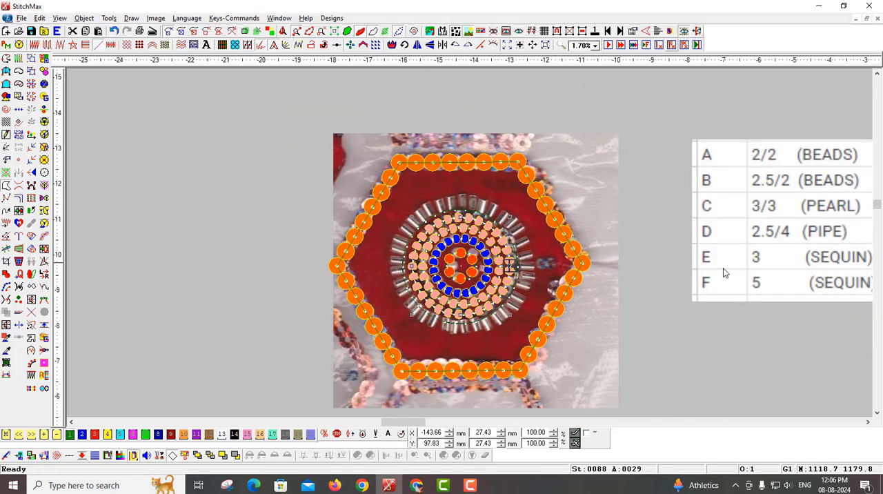
scroll(726, 268, "down", 1)
scroll(673, 258, "up", 1)
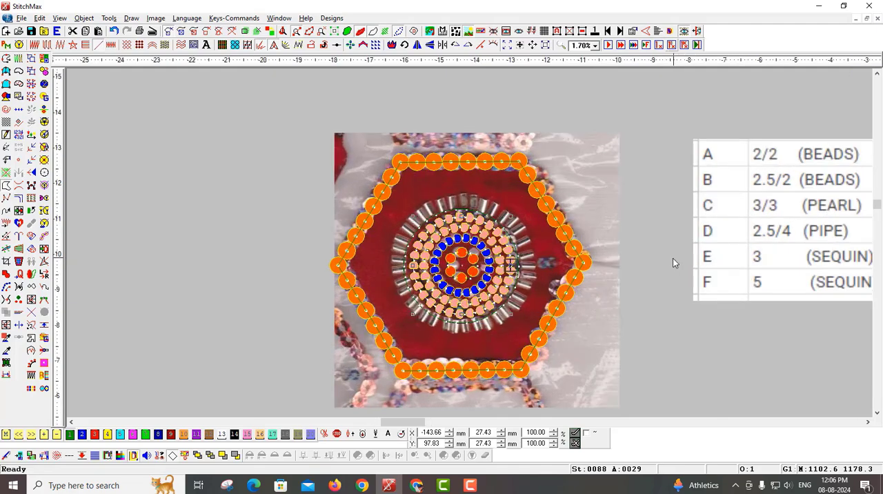
key("q")
left_click(385, 283)
left_click(386, 283)
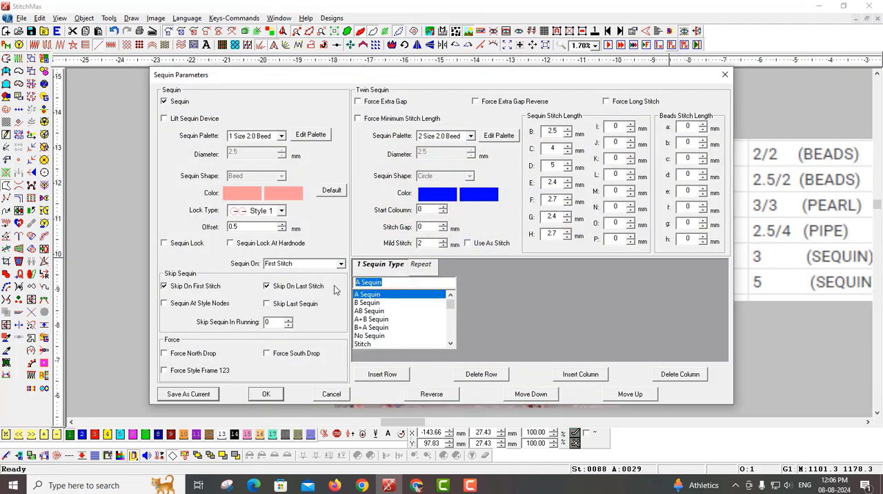
type("E")
left_click(431, 275)
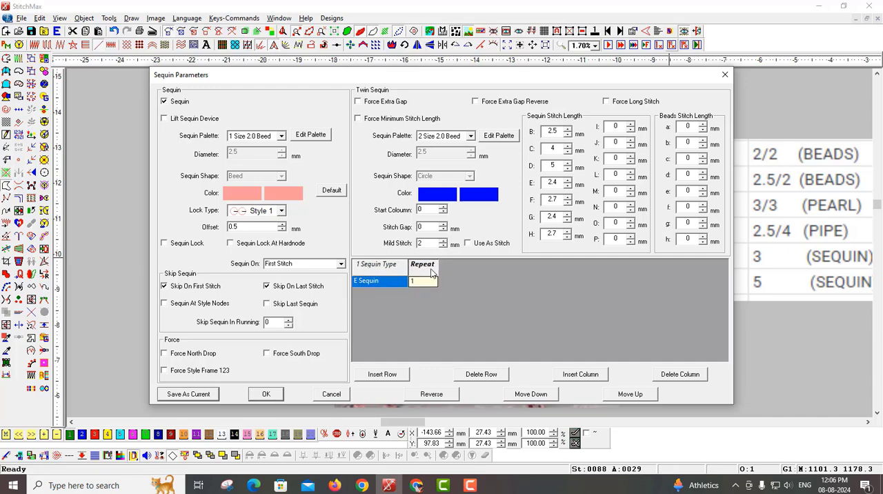
left_click(267, 394)
Step: Apply the Lutkan line fill style to the outermost circle along the inner edge of the scanned pipes
scroll(424, 319, "up", 3)
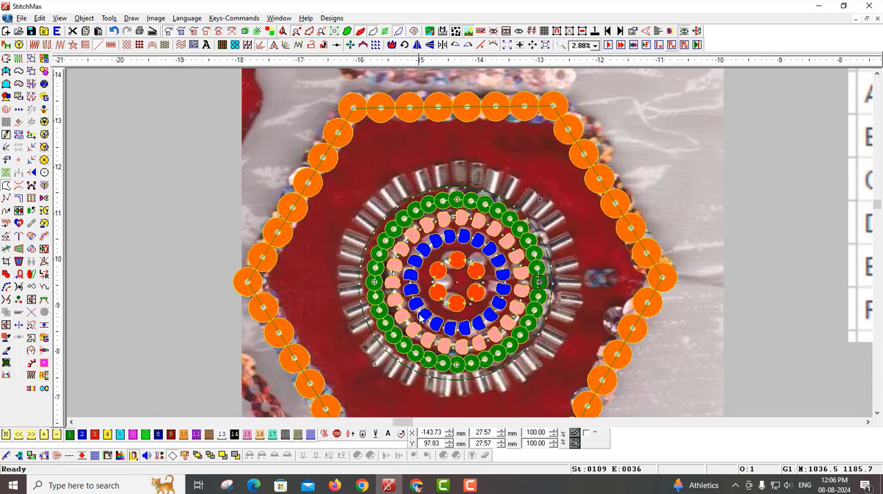
scroll(424, 319, "up", 1)
scroll(492, 290, "up", 2)
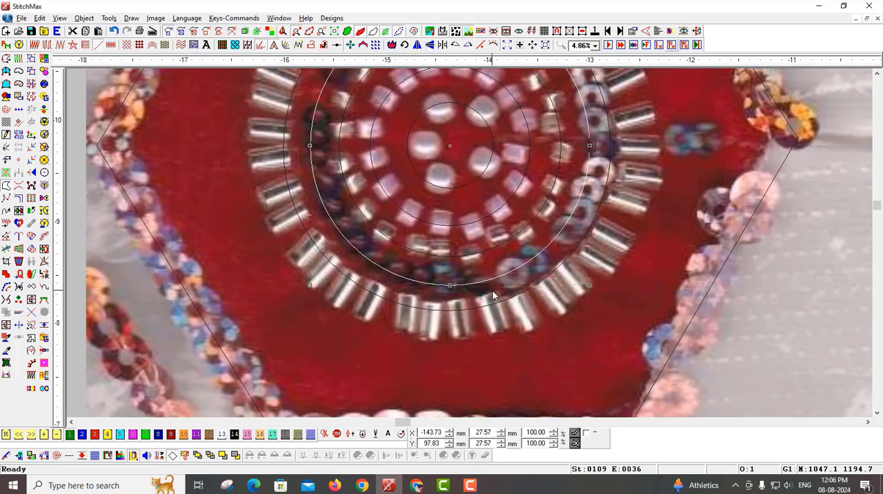
scroll(676, 165, "down", 2)
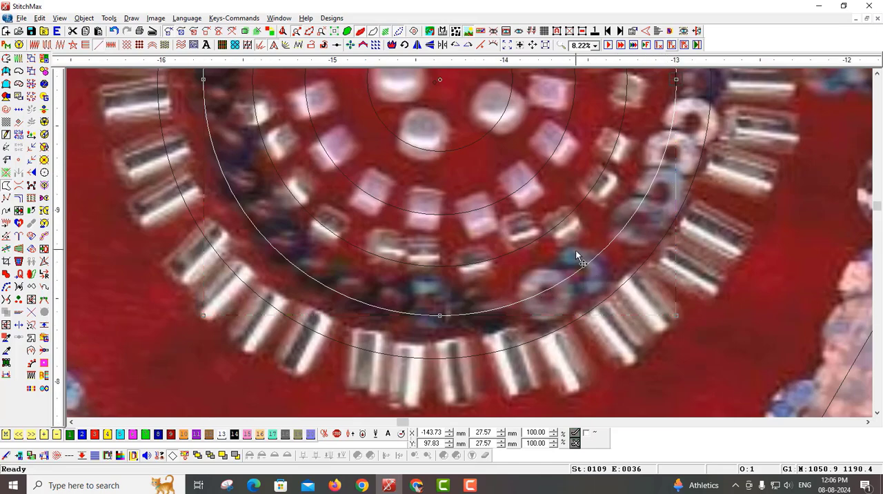
scroll(702, 279, "down", 2)
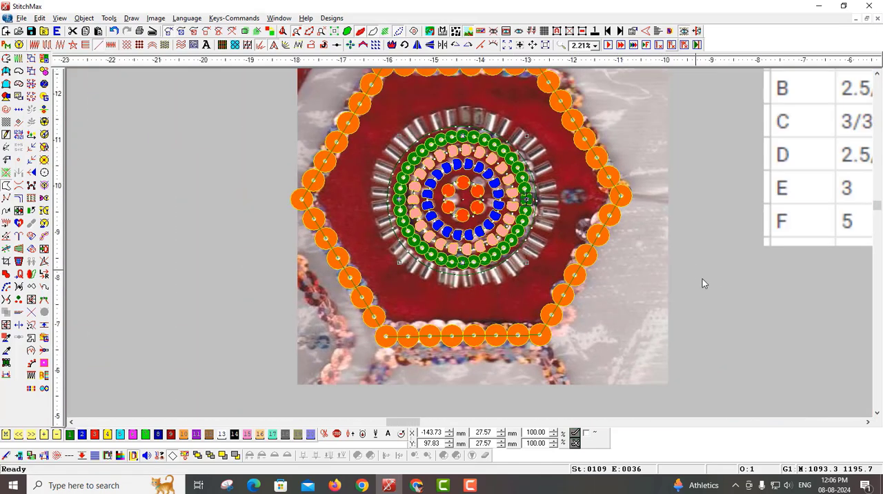
scroll(535, 282, "up", 1)
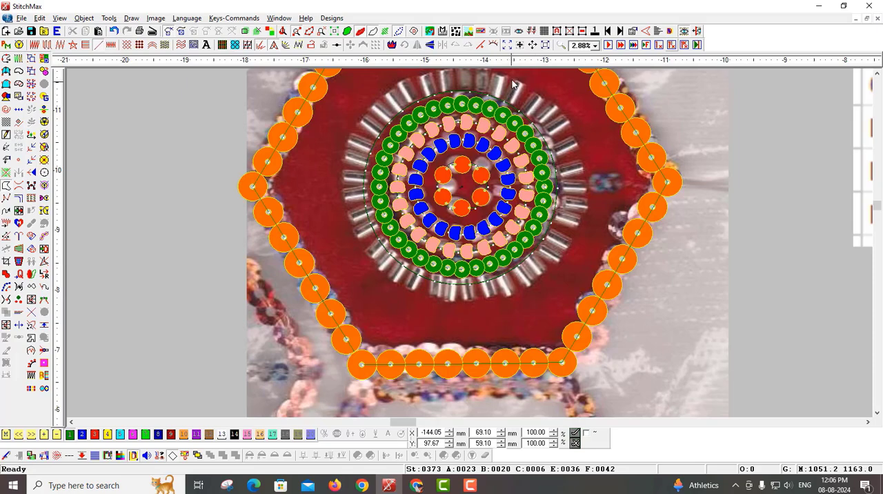
left_click(505, 102)
key("Up")
scroll(494, 206, "up", 2)
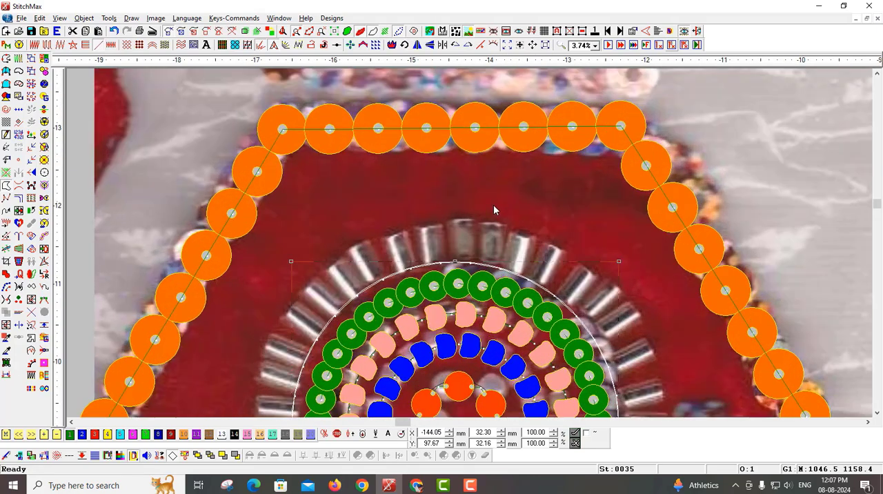
key("Return")
left_click(421, 182)
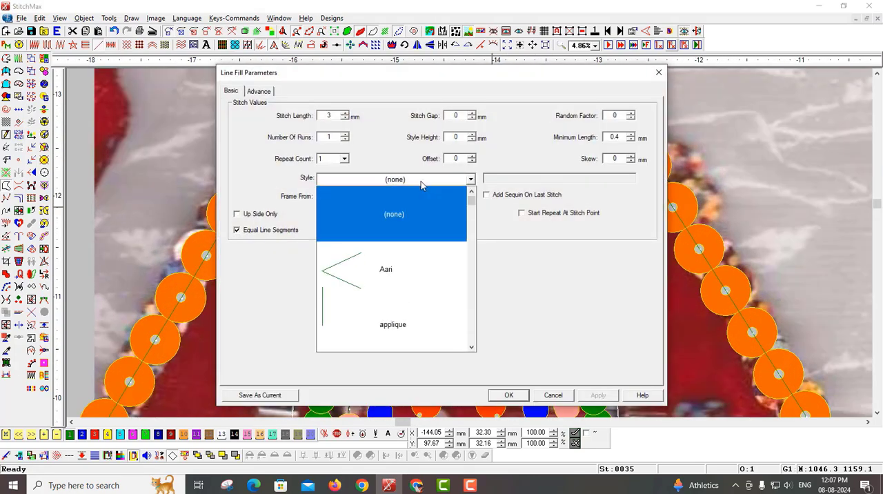
scroll(419, 207, "down", 5)
left_click(413, 315)
left_click(499, 394)
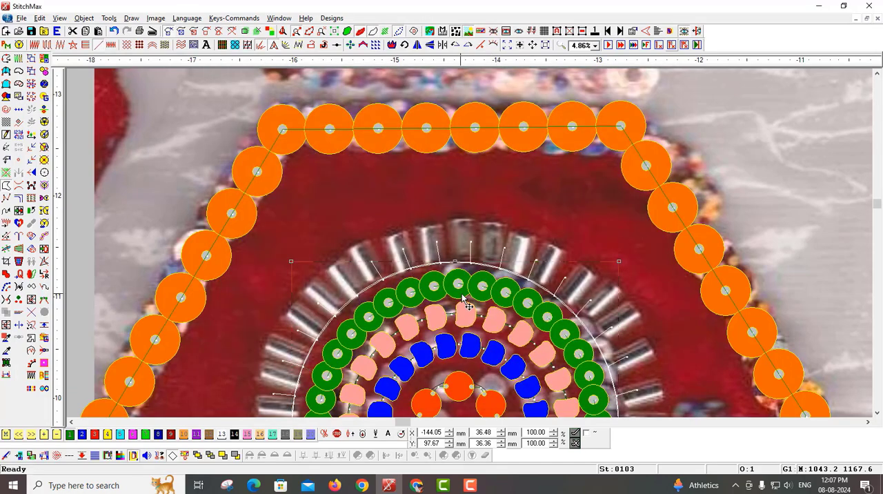
Step: Turn the outermost circle into a sequin object with one row of type D Sequin and repeat 1
key("shift+1")
key("shift+1")
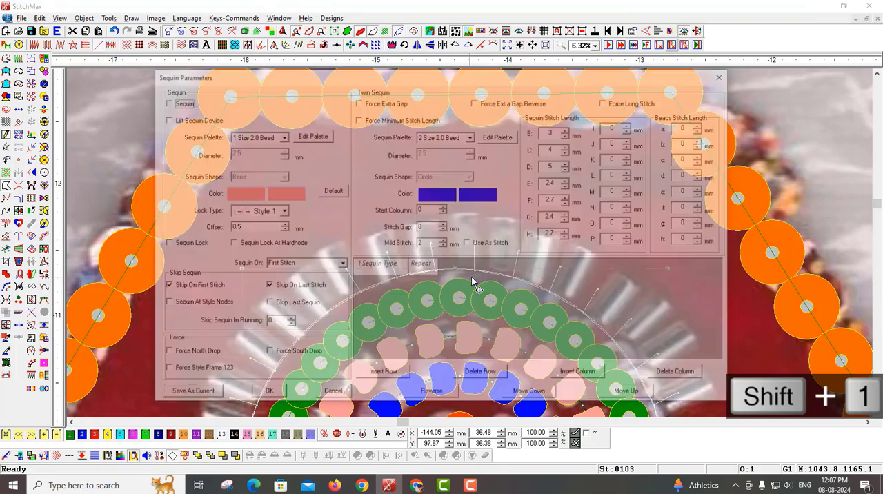
left_click(406, 373)
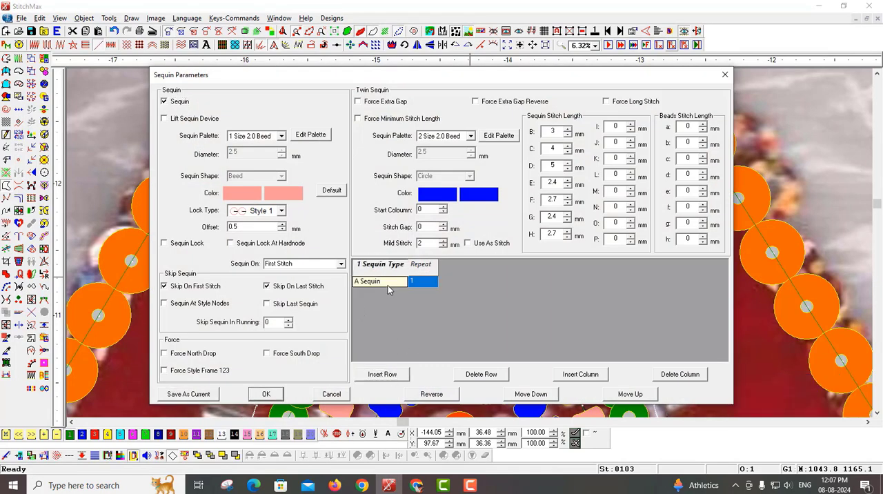
left_click(387, 285)
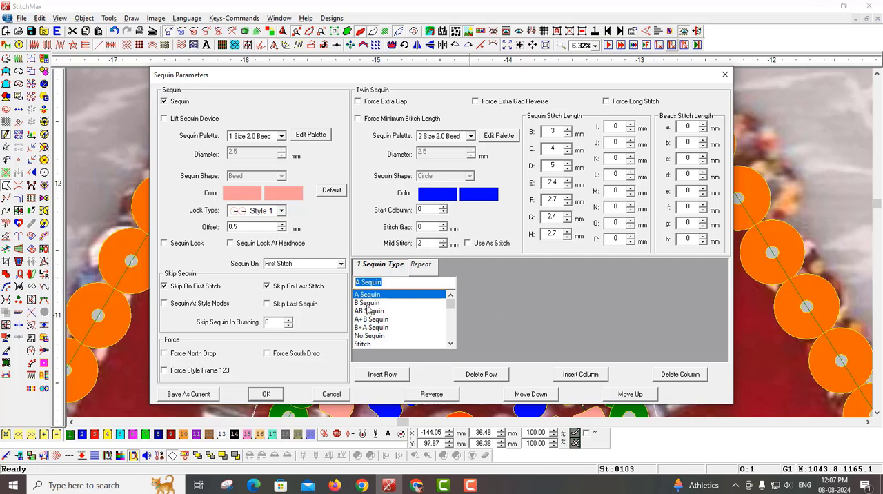
type("D")
left_click(389, 296)
left_click(434, 269)
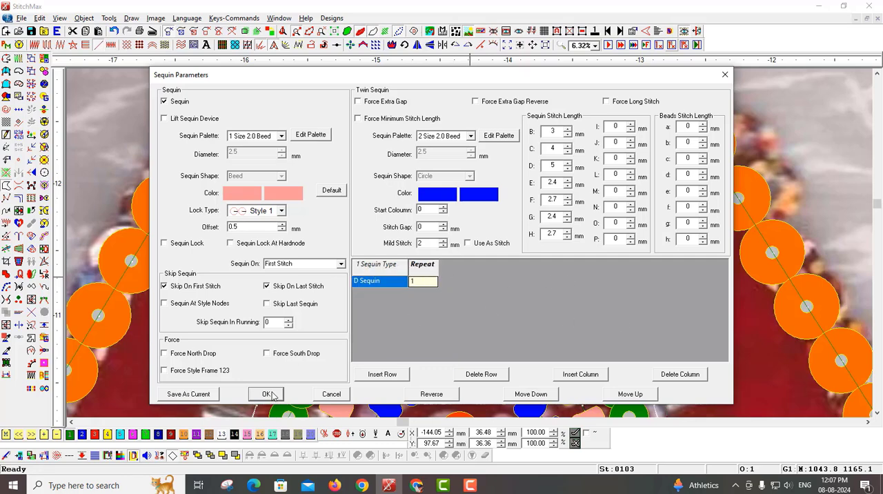
left_click(272, 398)
Step: Edit the Lutkan style by shifting its points to an X position of about 48, and regenerate the pipe ring with it
scroll(629, 320, "down", 5)
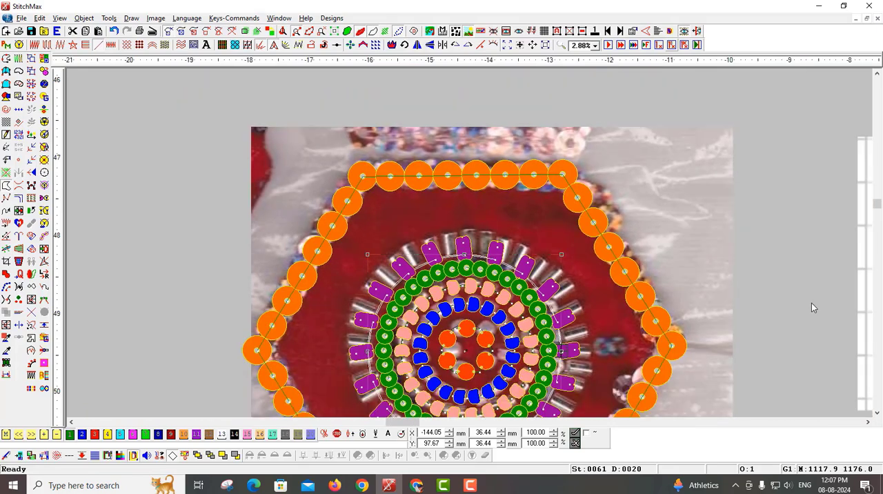
scroll(759, 344, "down", 1)
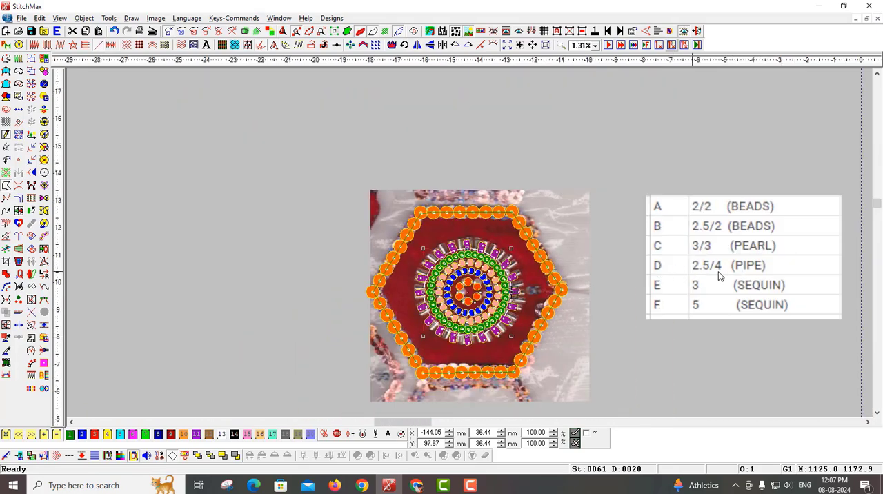
scroll(490, 287, "up", 5)
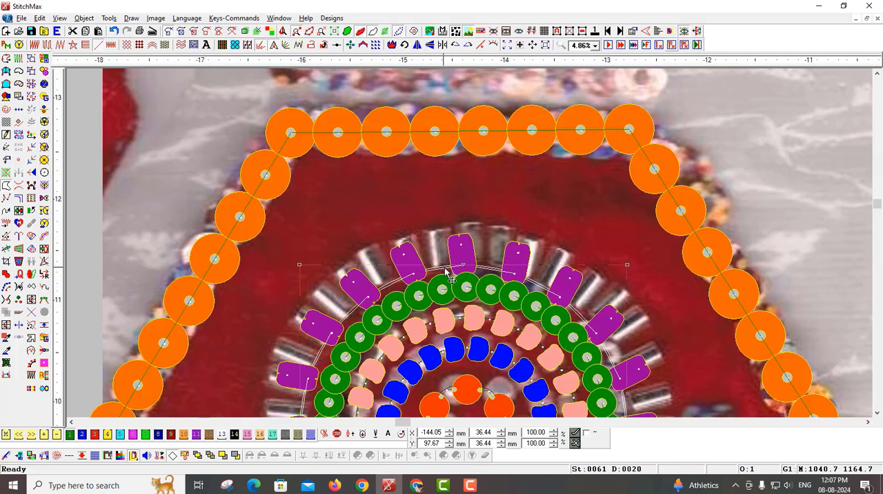
scroll(450, 277, "up", 3)
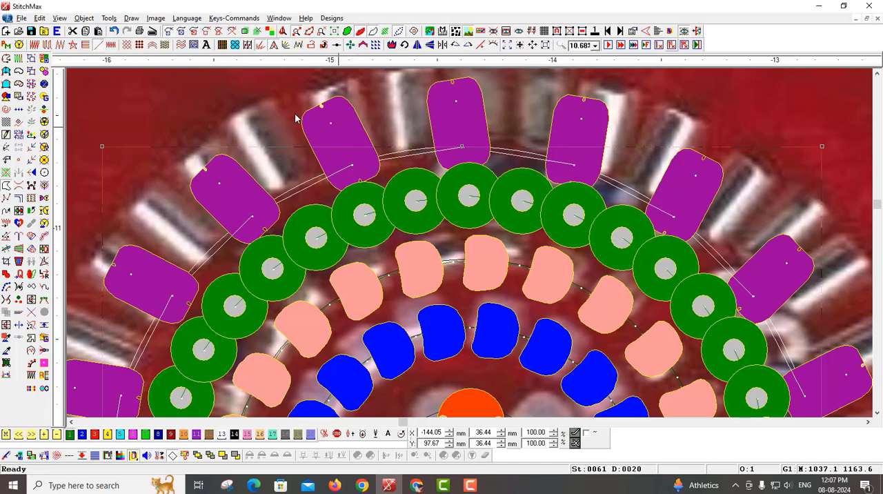
left_click(107, 19)
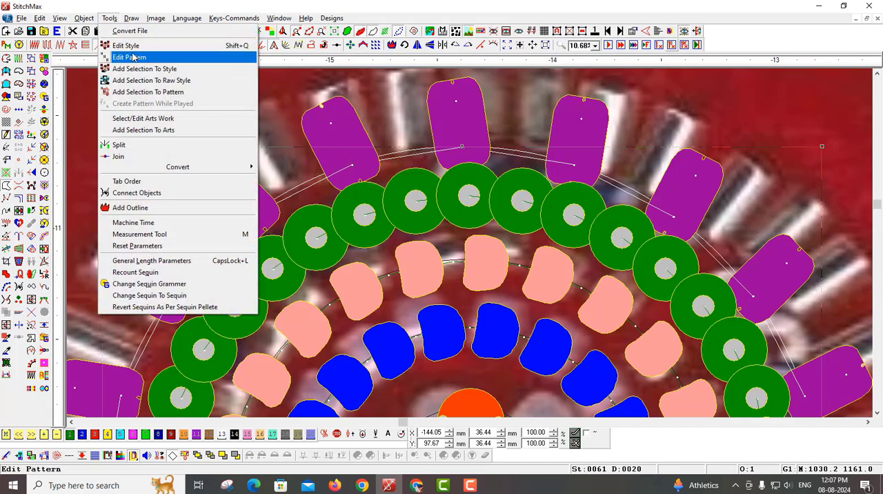
left_click(138, 49)
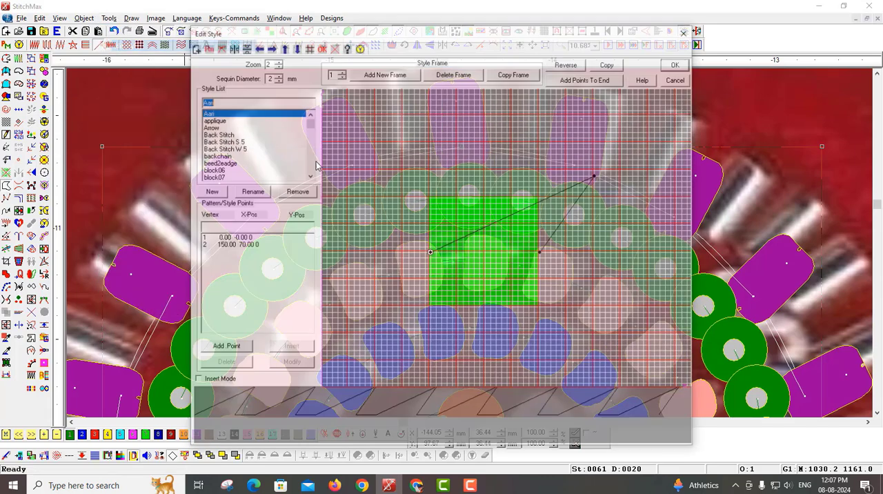
type("LU")
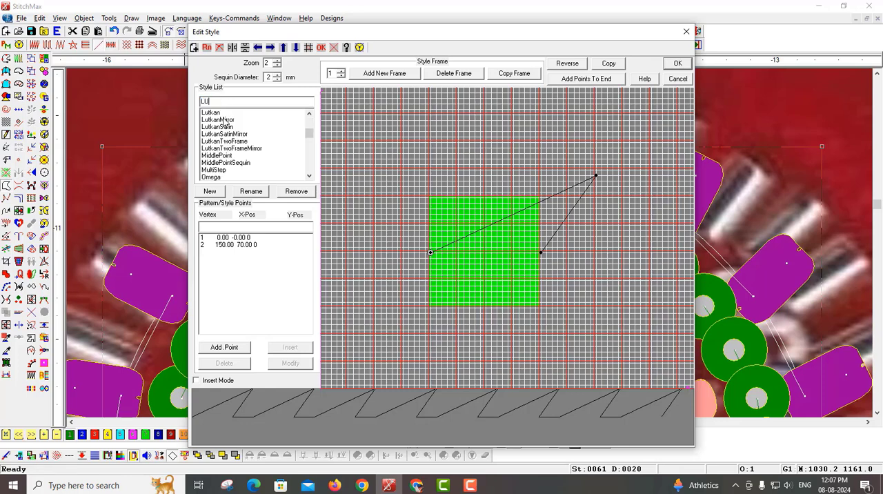
left_click(223, 111)
left_click(271, 47)
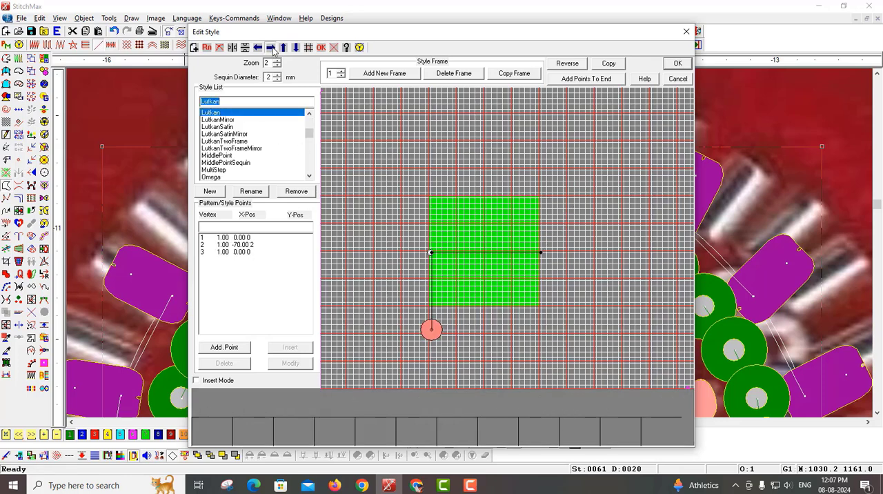
left_click(270, 47)
left_click(270, 47)
left_click(271, 47)
left_click(270, 47)
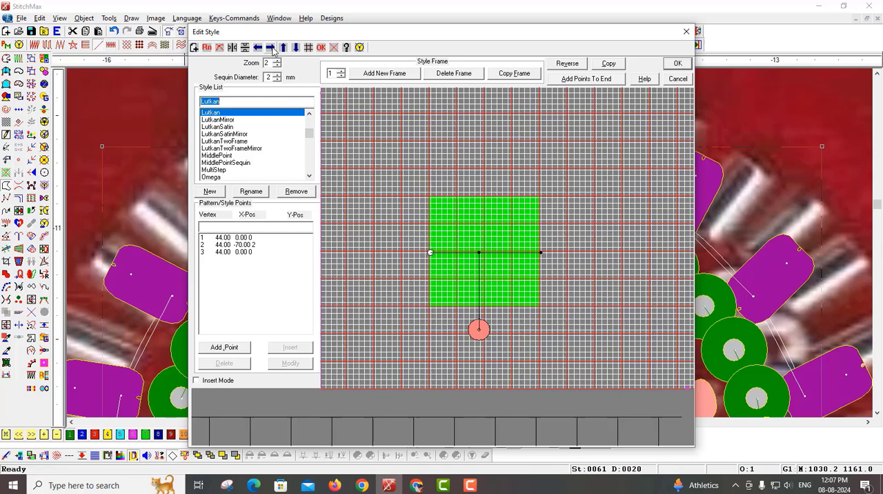
left_click(271, 47)
left_click(270, 47)
left_click(270, 47)
left_click(270, 47)
left_click(677, 63)
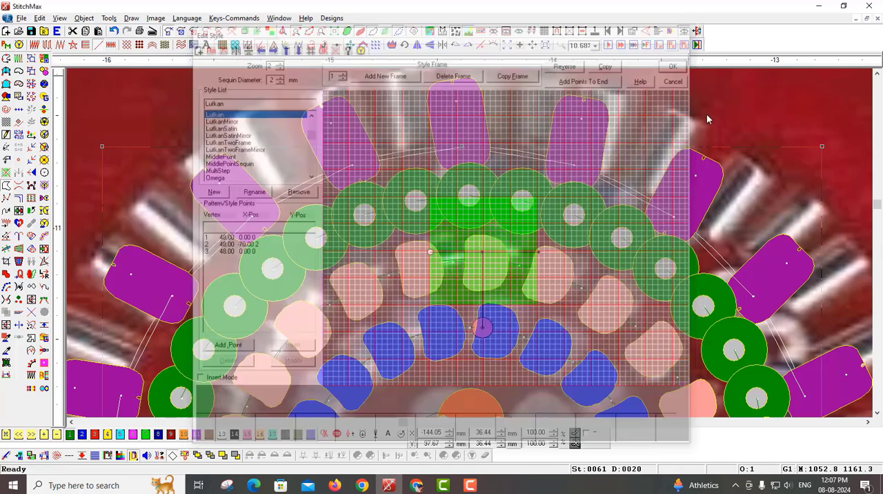
key("shift+g")
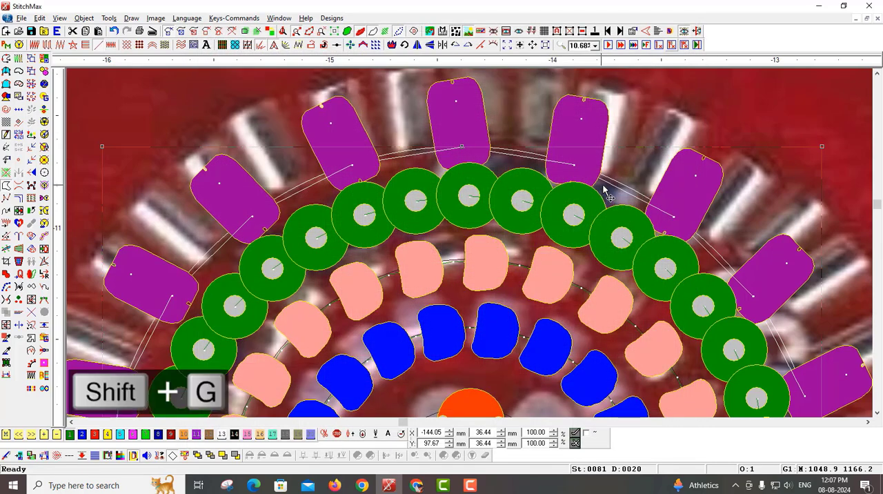
scroll(483, 207, "down", 2)
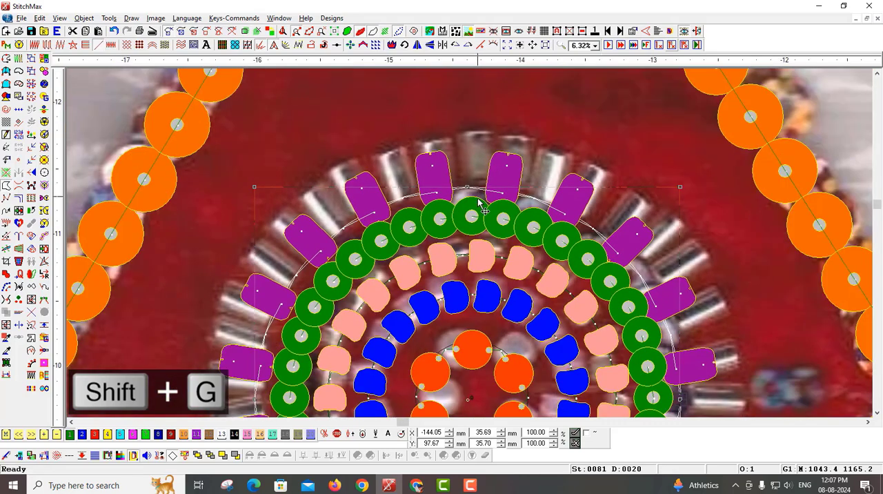
Step: Set the D sequin stitch length of the pipe ring to 3 mm
key("shift+g")
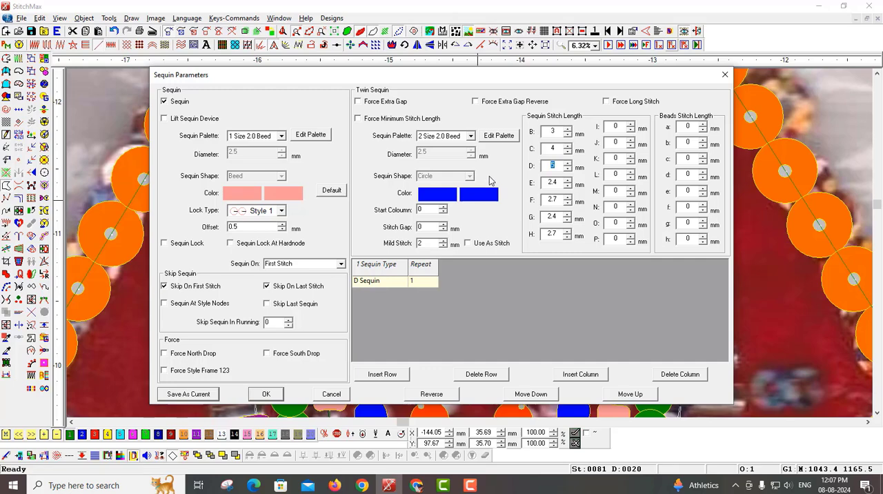
type("3")
key("Return")
scroll(558, 208, "down", 2)
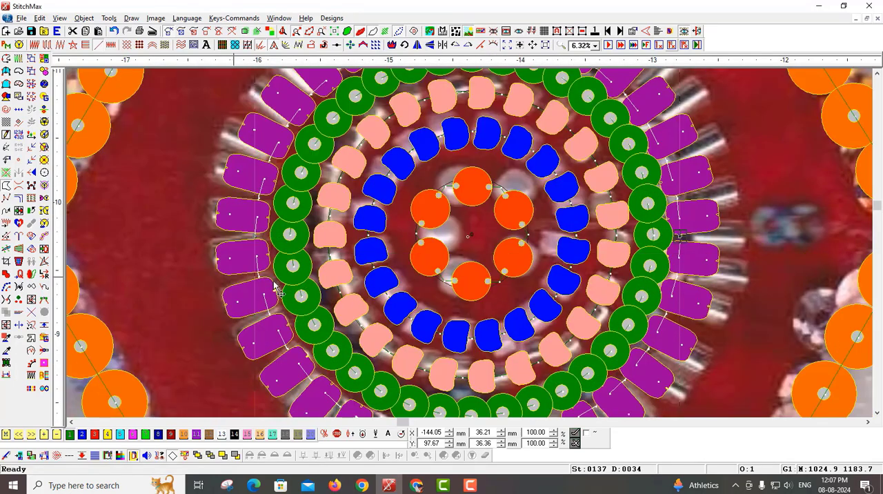
Step: Set the pipe ring's line fill style height to 4 mm and fine-tune it slightly upward to match the scanned pipes
key("shift+g")
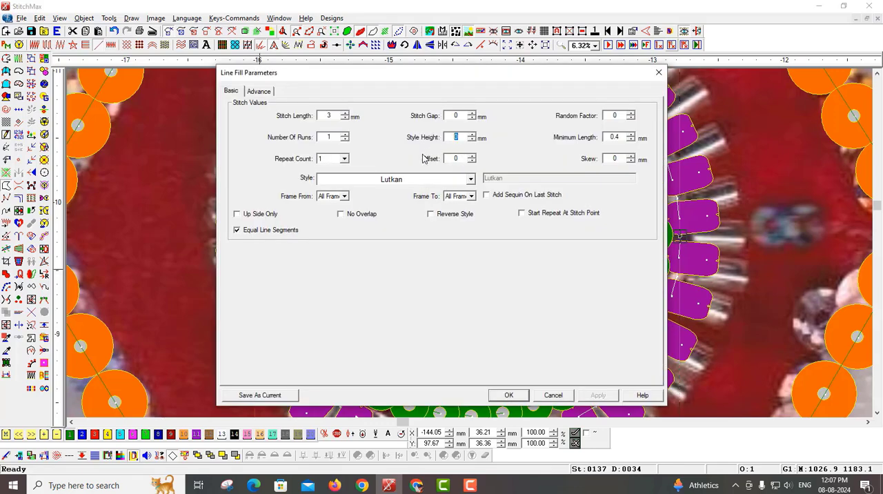
type("4")
key("Return")
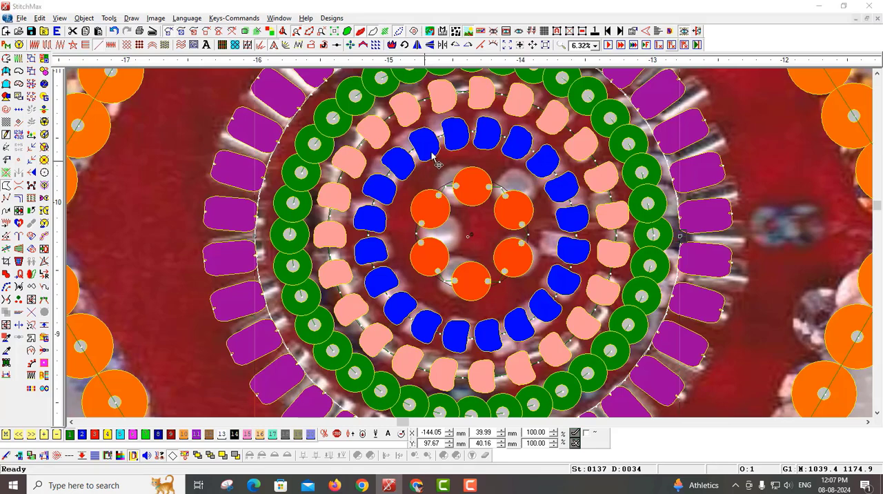
double_click(434, 158)
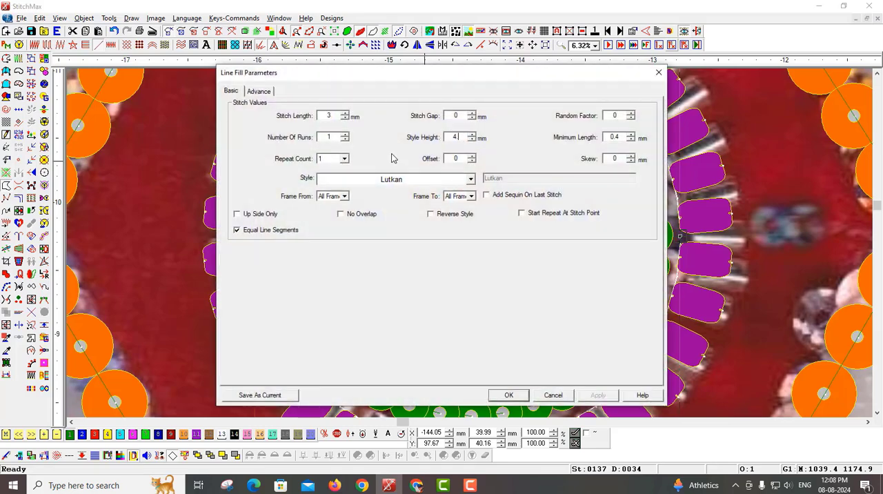
key("Return")
scroll(612, 255, "down", 4)
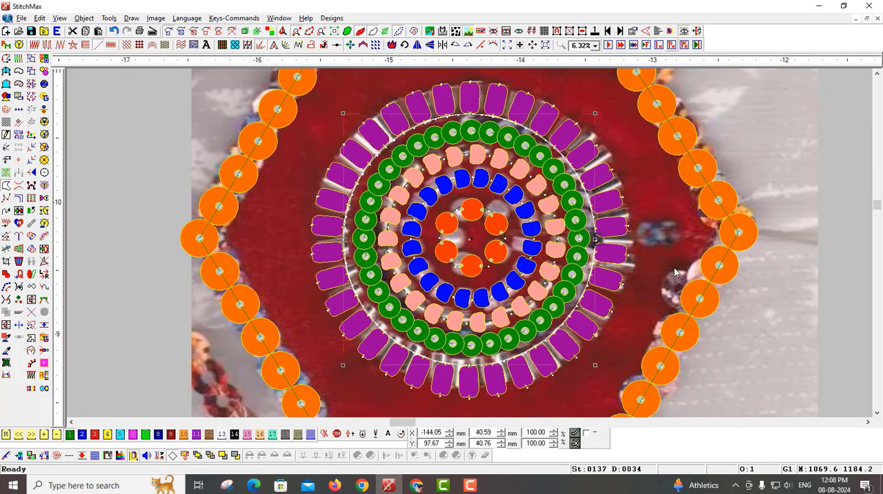
Step: Review the whole motif with the scanned image hidden and in the alternate stitch view, and show the image again
scroll(570, 303, "down", 3)
key("i")
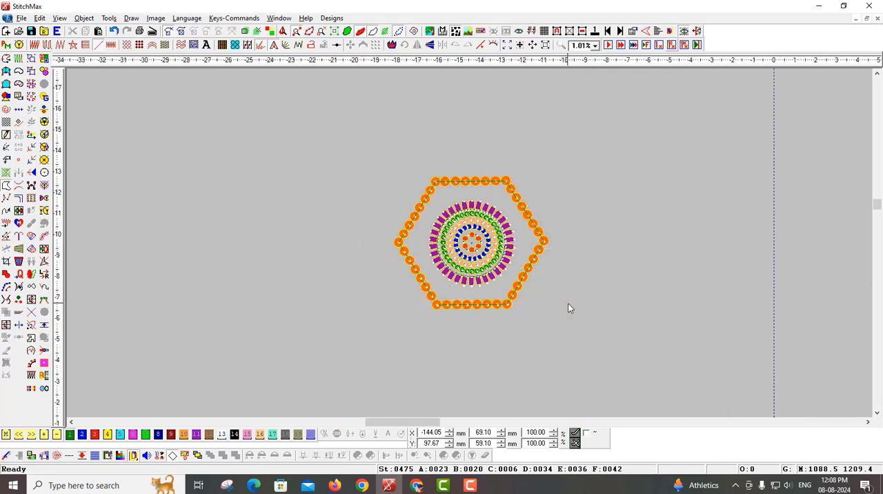
scroll(568, 304, "up", 2)
key("t")
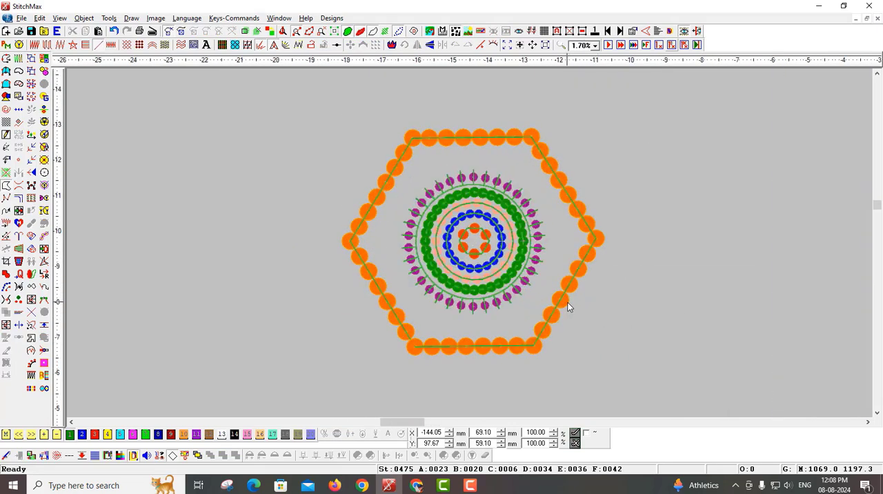
scroll(561, 302, "up", 1)
key("i")
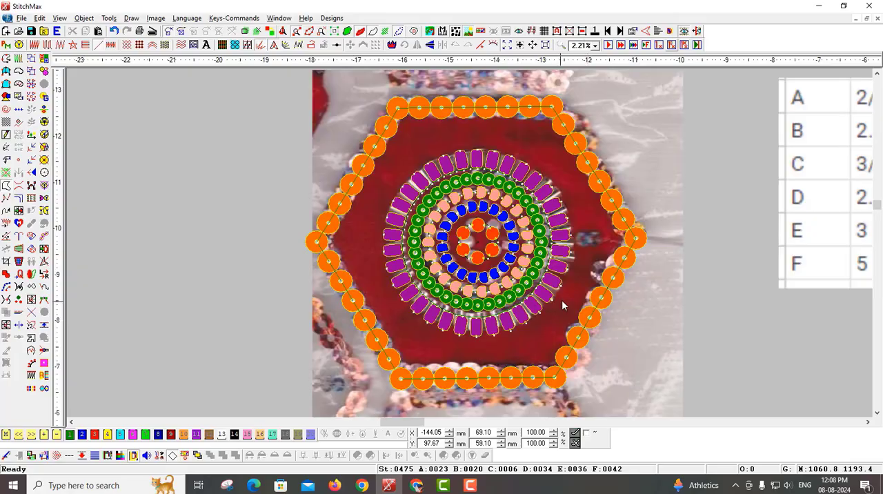
scroll(562, 299, "down", 3)
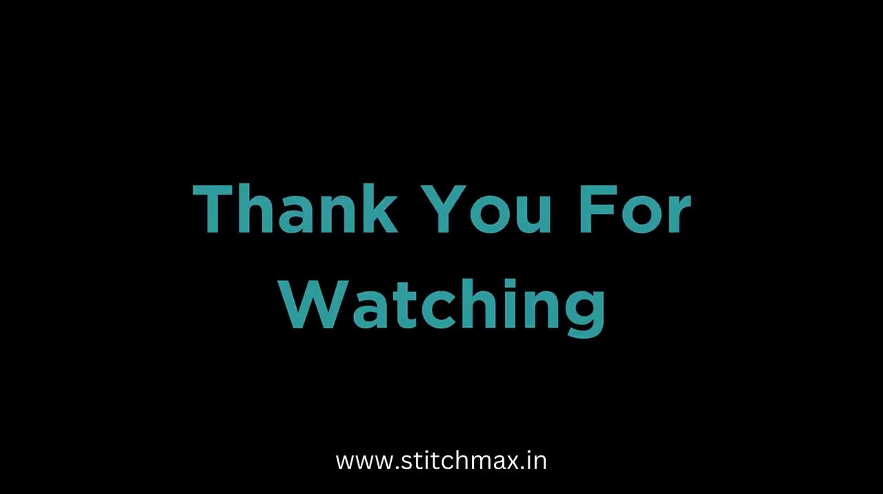